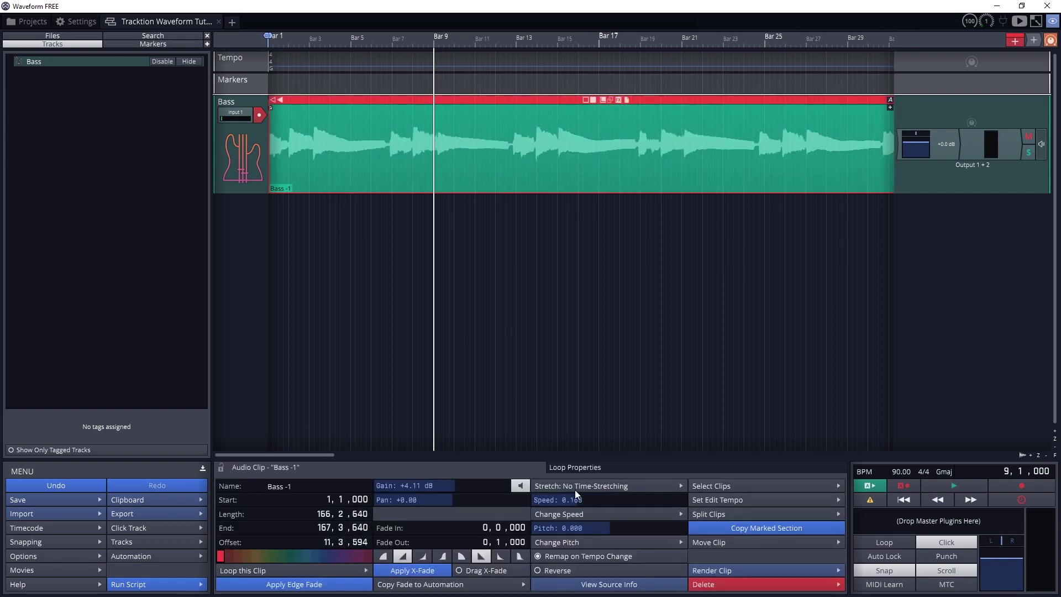
Toggle Reverse on the Bass clip, stop playback, and shorten the clip to end near bar 31.
left_click(557, 570)
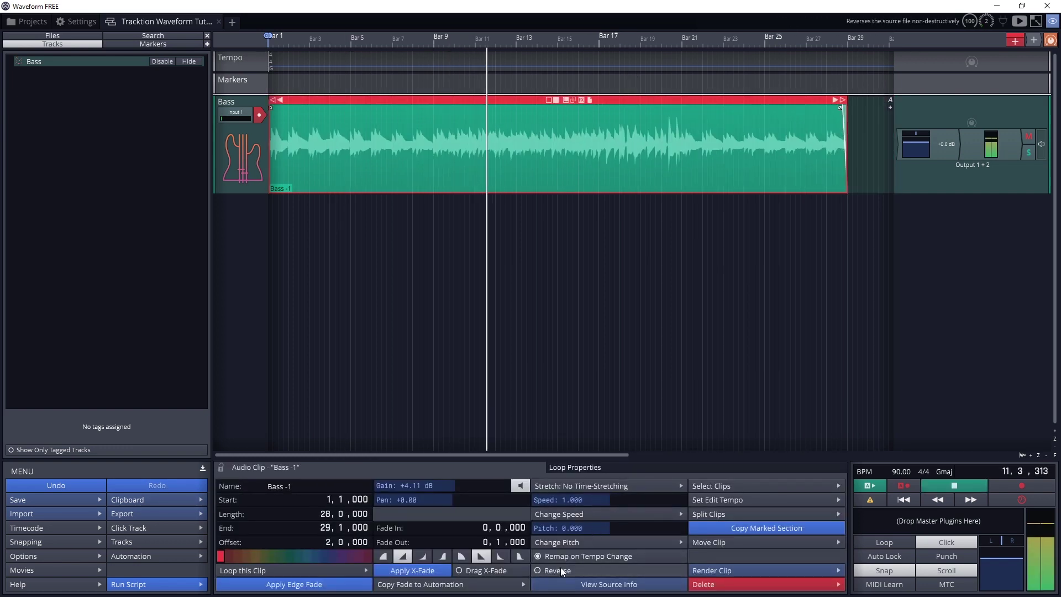
key("space")
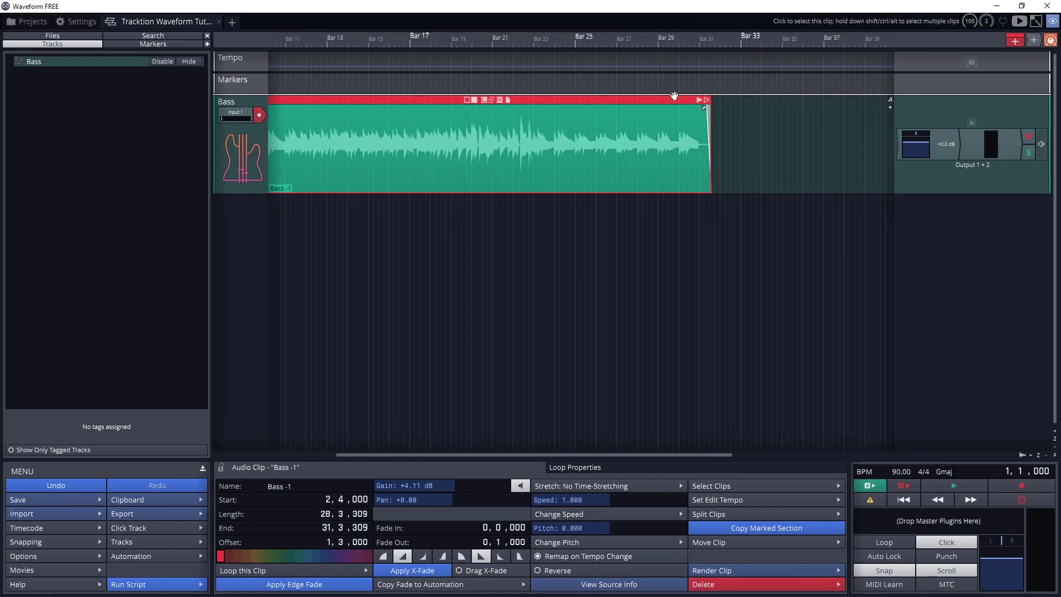
left_click_drag(709, 101, 718, 102)
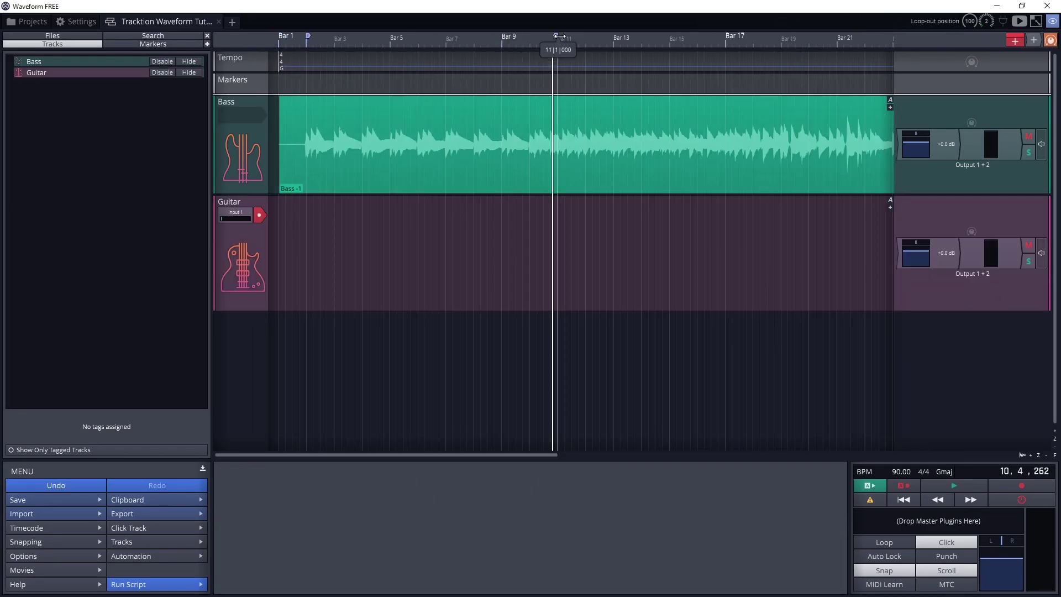
Record a take on the Guitar track and show its takes expanded.
left_click(906, 505)
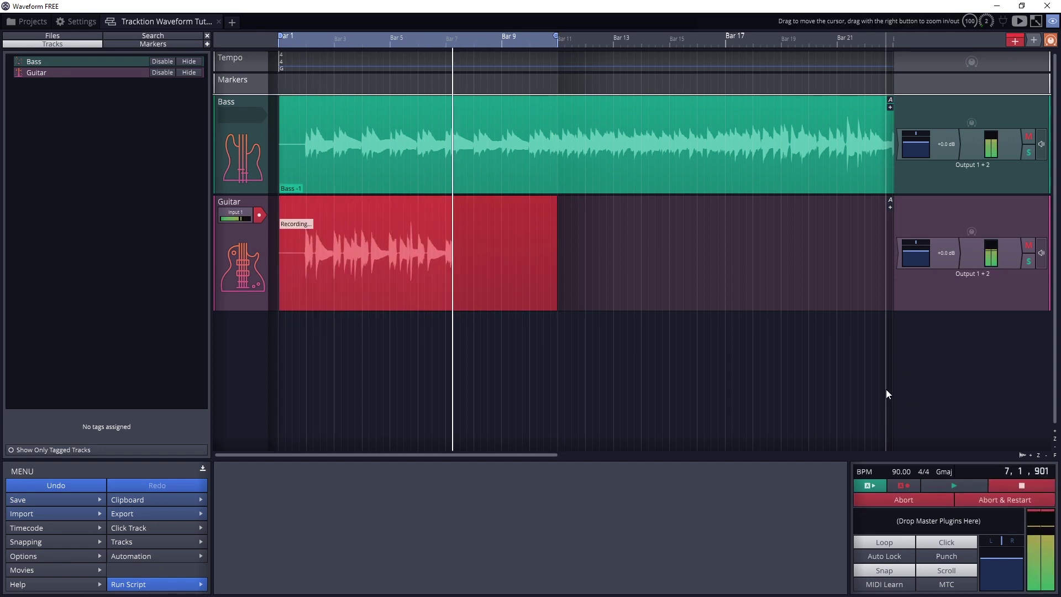
left_click(551, 302)
left_click(551, 305)
left_click(566, 383)
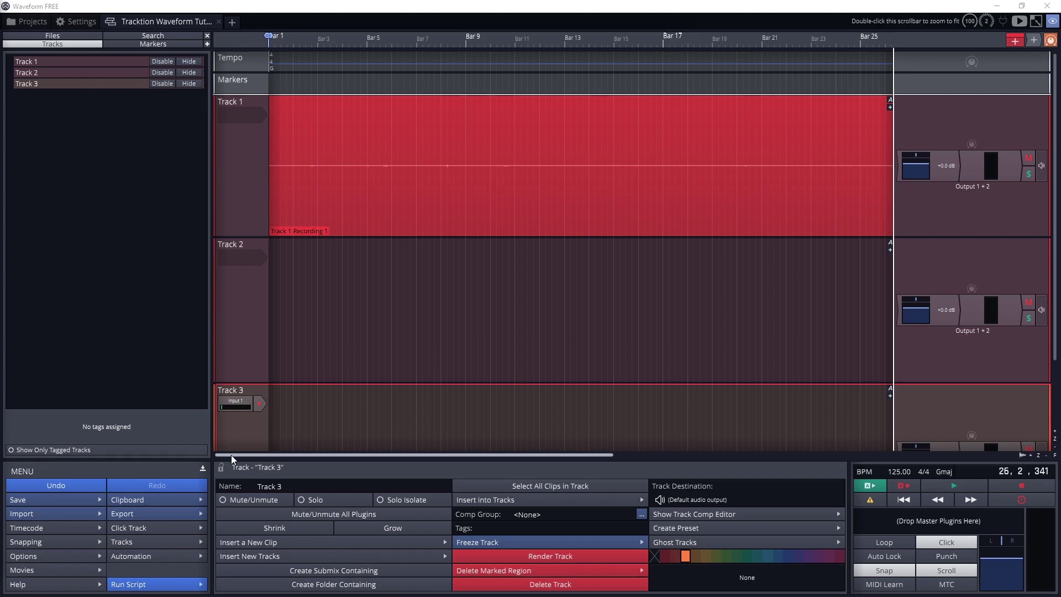
Scroll and drag the view to bring all three tracks on screen.
mouse_move(231, 455)
left_mouse_down()
mouse_move(369, 453)
mouse_move(664, 476)
mouse_move(538, 451)
mouse_move(218, 443)
left_mouse_up()
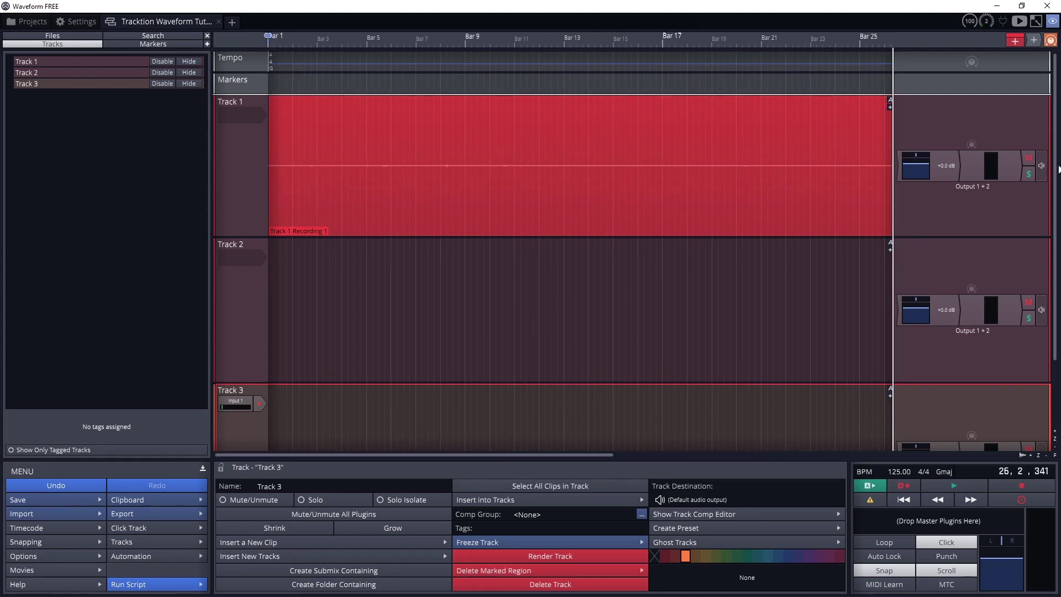
left_click_drag(1054, 207, 1041, 267)
scroll(1040, 268, "up", 3)
scroll(567, 210, "down", 2)
scroll(551, 267, "up", 2)
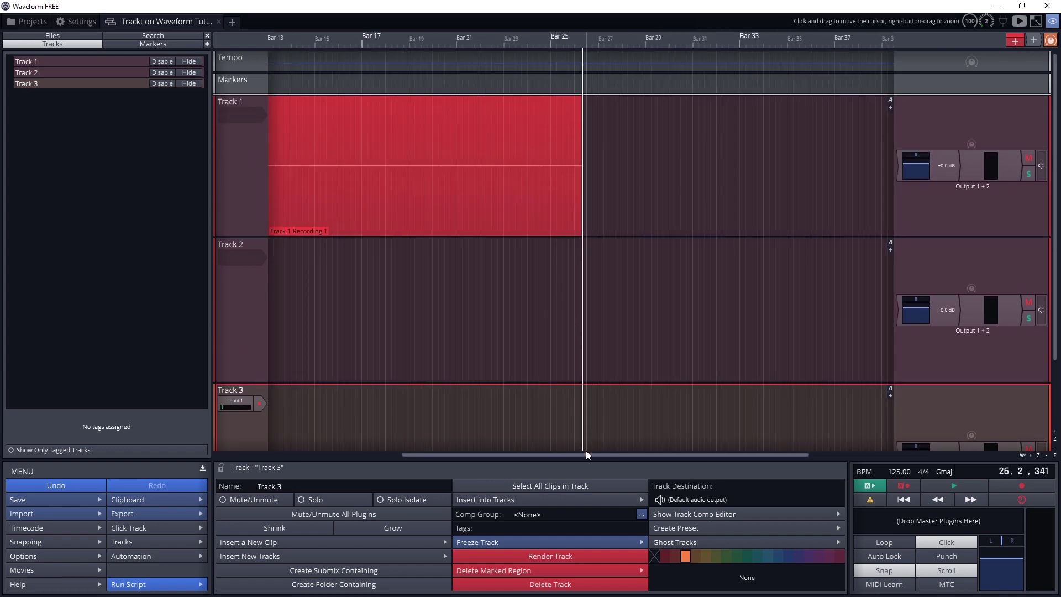
left_click_drag(585, 452, 326, 417)
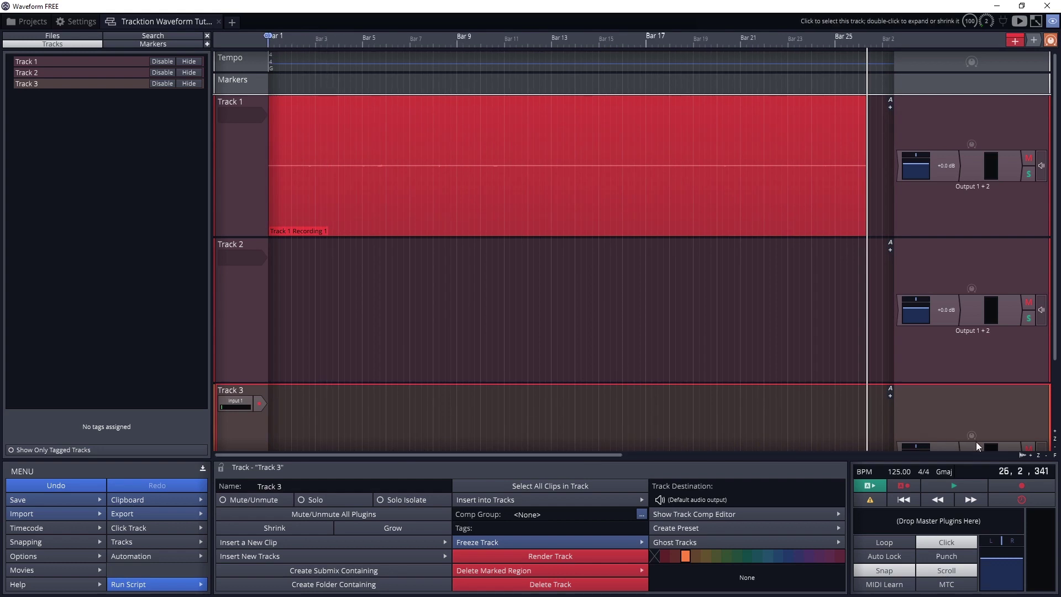
Zoom the timeline in and back out to show bars 1–33, and adjust track heights.
left_click(1030, 455)
left_click(1031, 456)
left_click(1045, 456)
left_click(1045, 456)
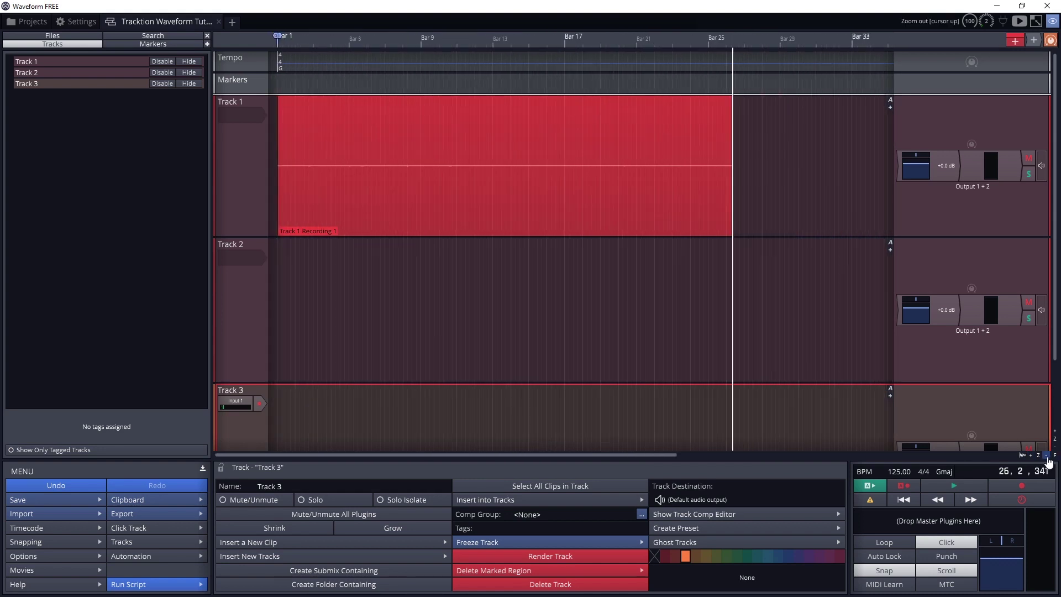
mouse_move(1054, 434)
left_mouse_down()
mouse_move(1056, 450)
mouse_move(1054, 434)
left_mouse_up()
scroll(531, 69, "down", 2)
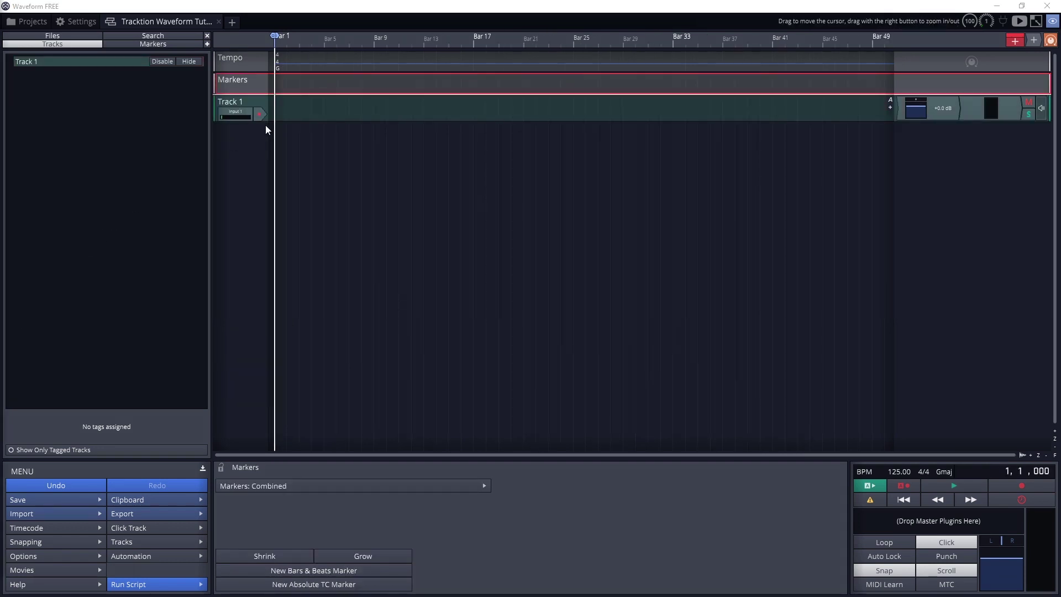
Make Track 1 taller, name it 'Bass', and choose the bass guitar track icon.
left_click_drag(265, 122, 242, 194)
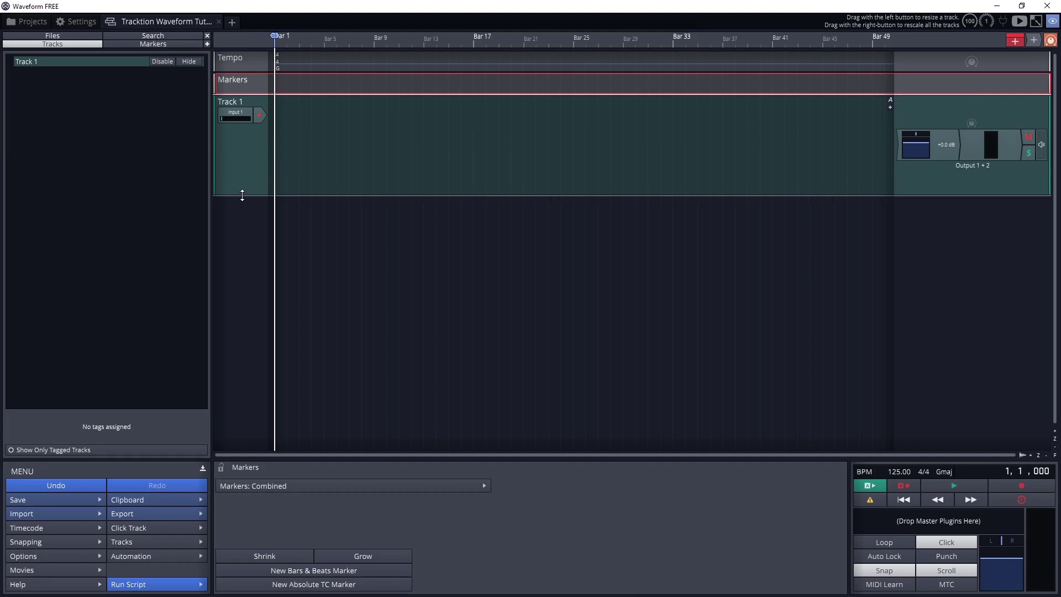
left_click(235, 101)
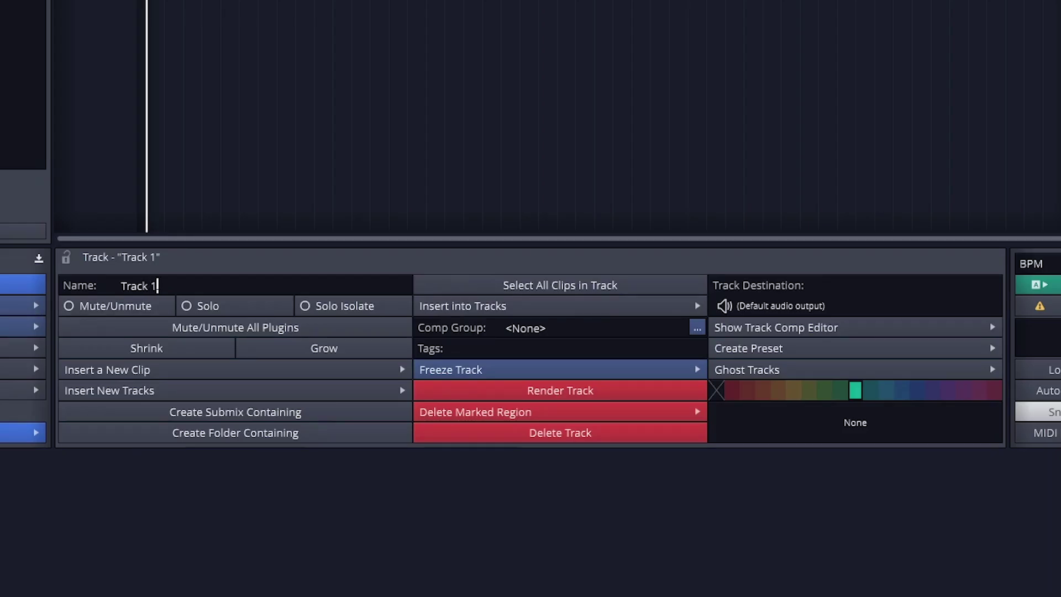
left_click(280, 485)
type("Bass")
key("Return")
left_click(810, 435)
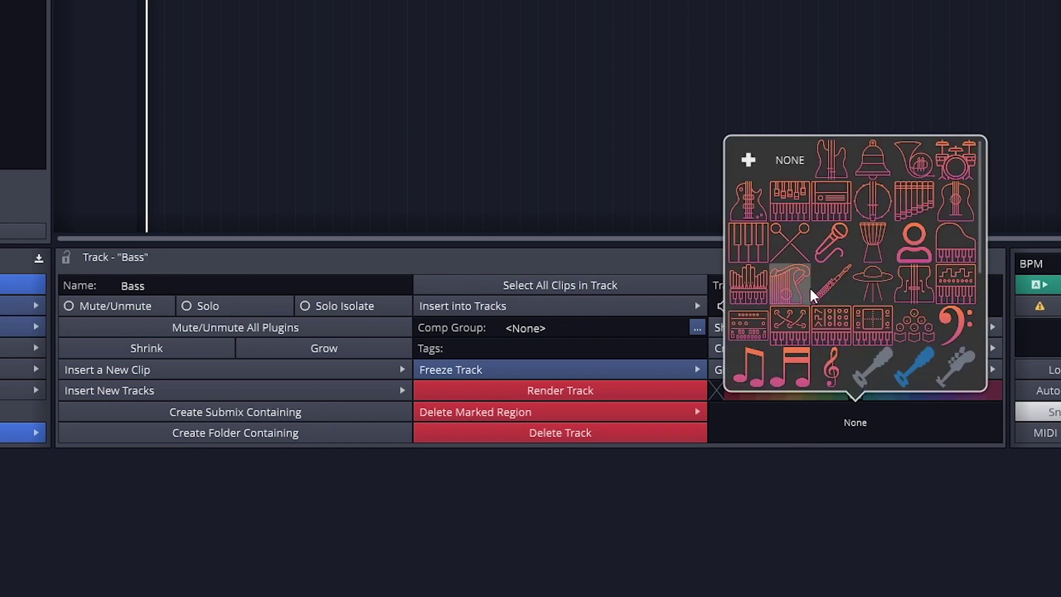
left_click(825, 177)
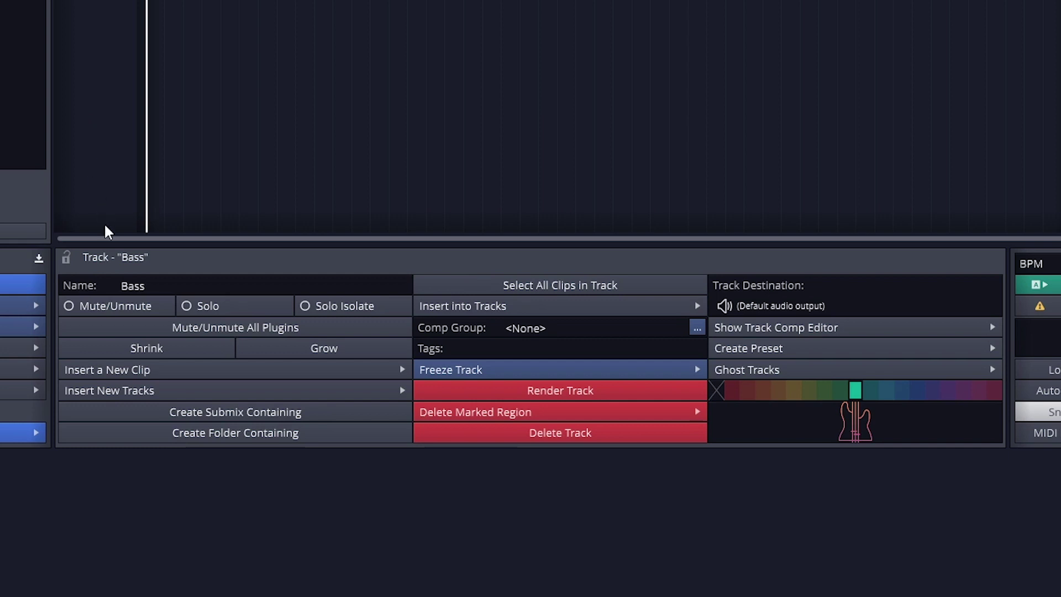
left_click(103, 306)
left_click(232, 303)
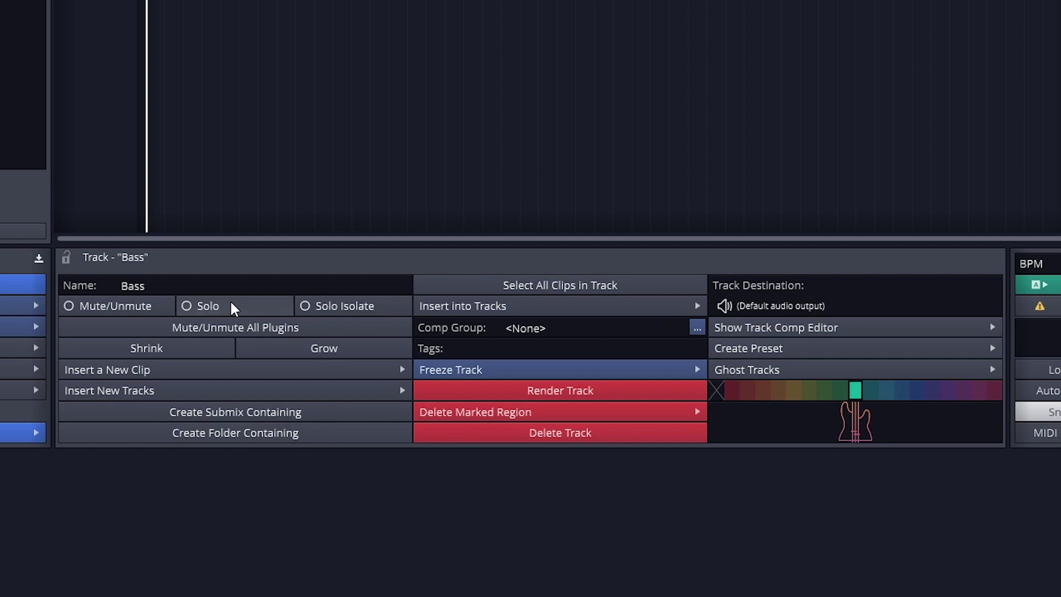
left_click(385, 310)
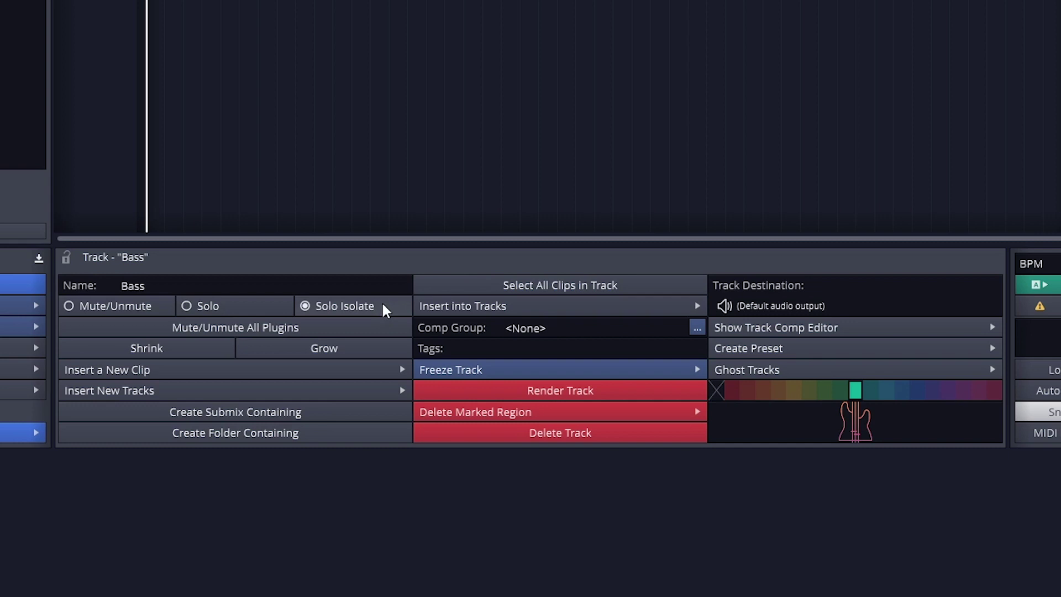
left_click(385, 310)
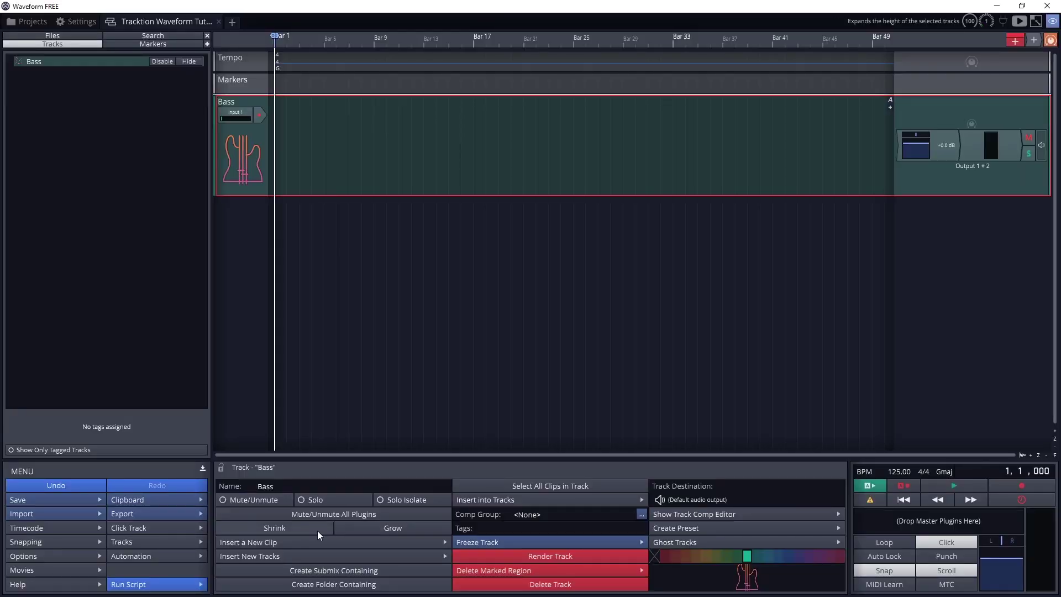
Settle the Bass track at medium height and insert a new MIDI clip on it.
left_click(200, 350)
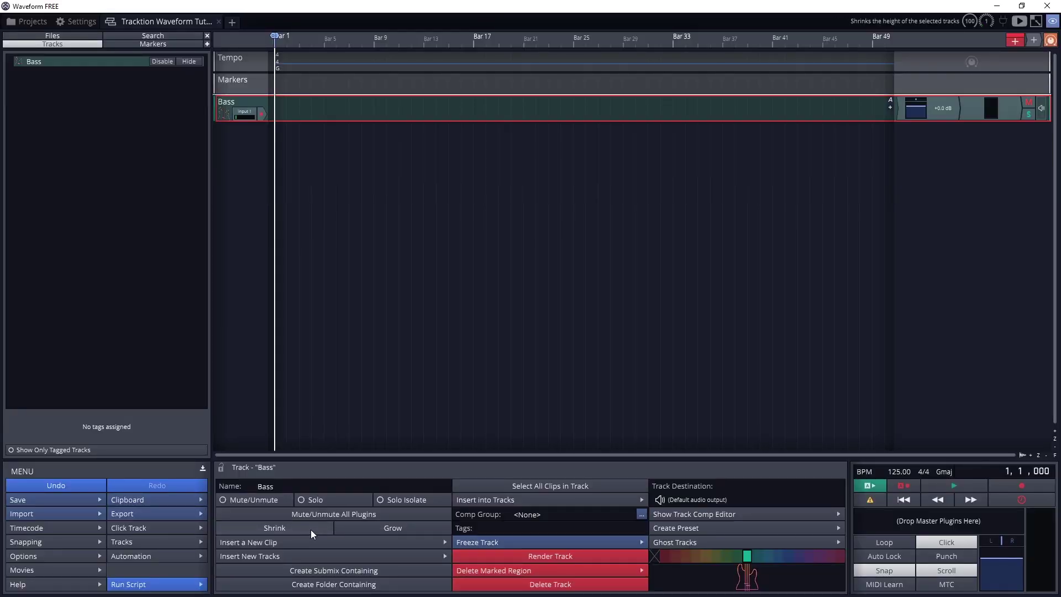
left_click(370, 526)
left_click(351, 532)
left_click(307, 530)
left_click(322, 525)
left_click(335, 526)
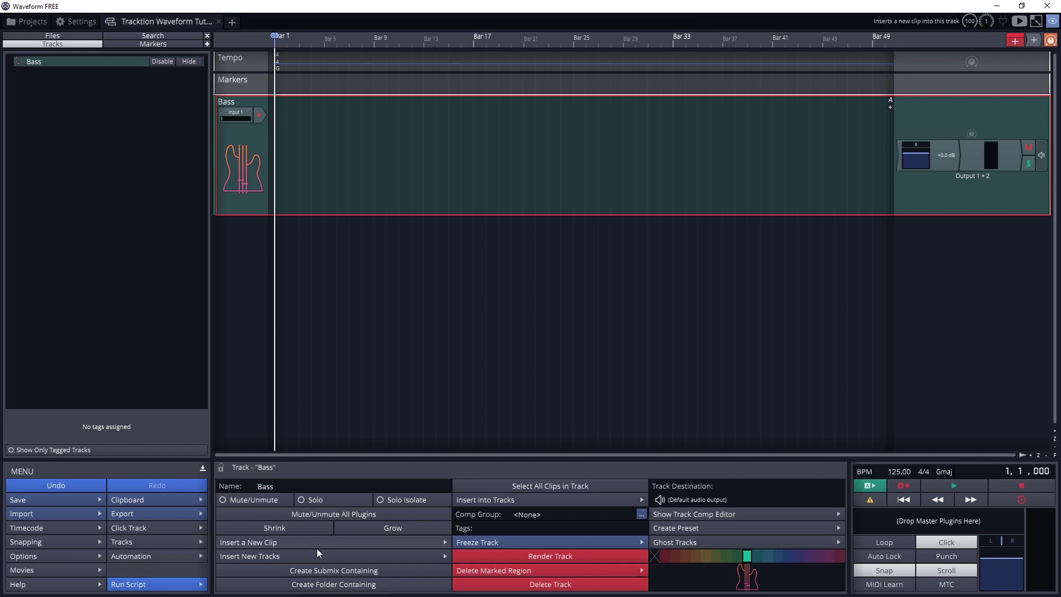
left_click(316, 548)
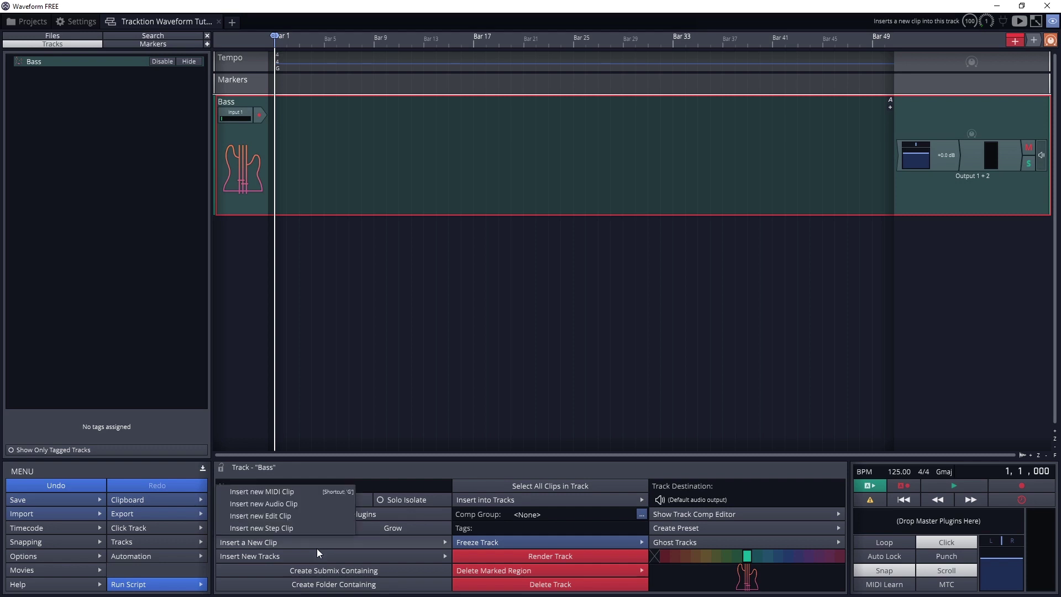
left_click(289, 493)
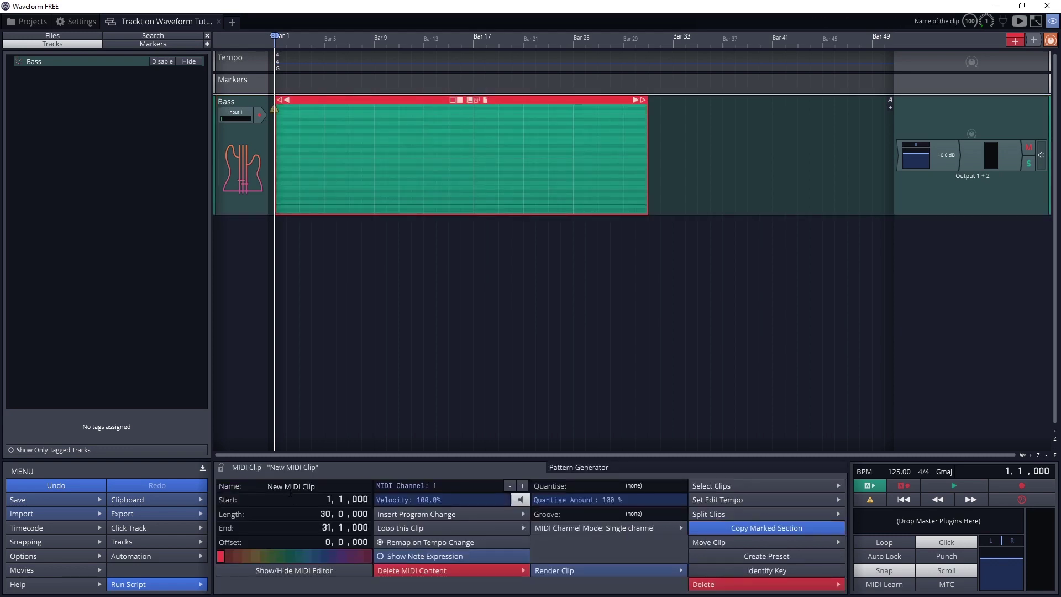
Insert two new tracks below the Bass track.
left_click(249, 199)
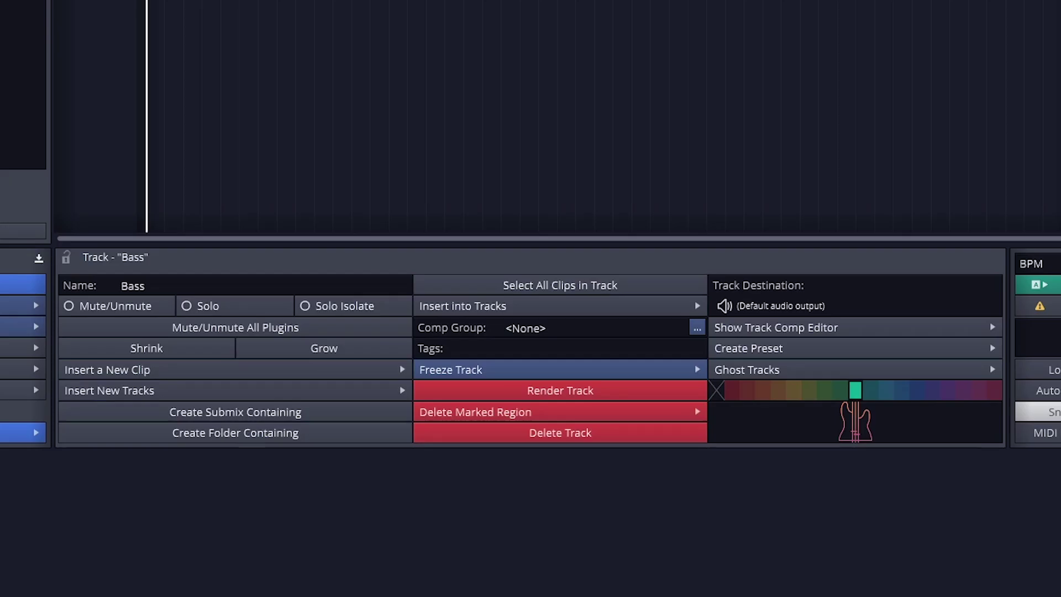
left_click(154, 393)
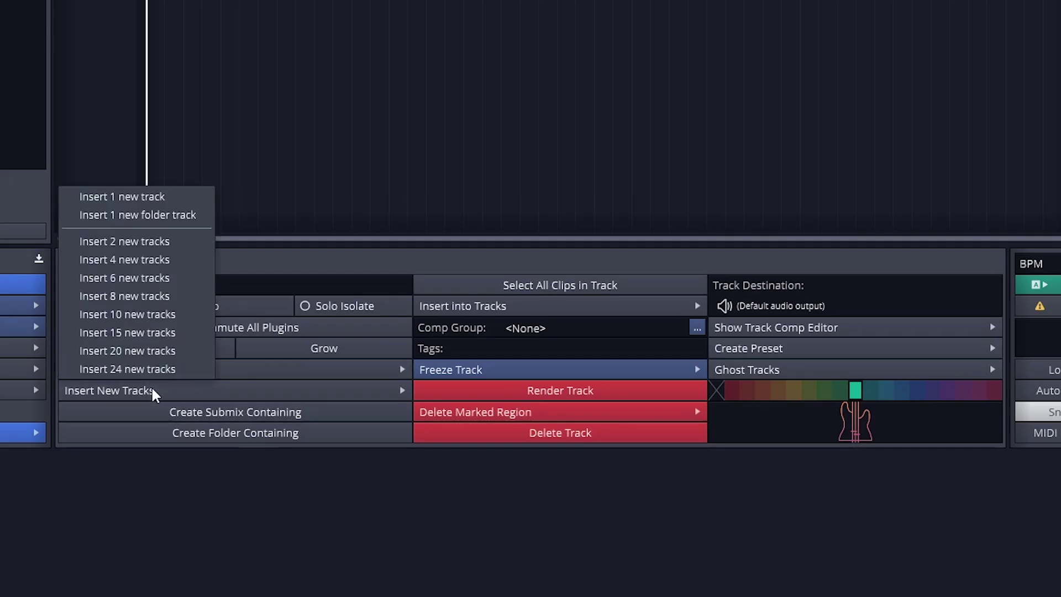
left_click(154, 243)
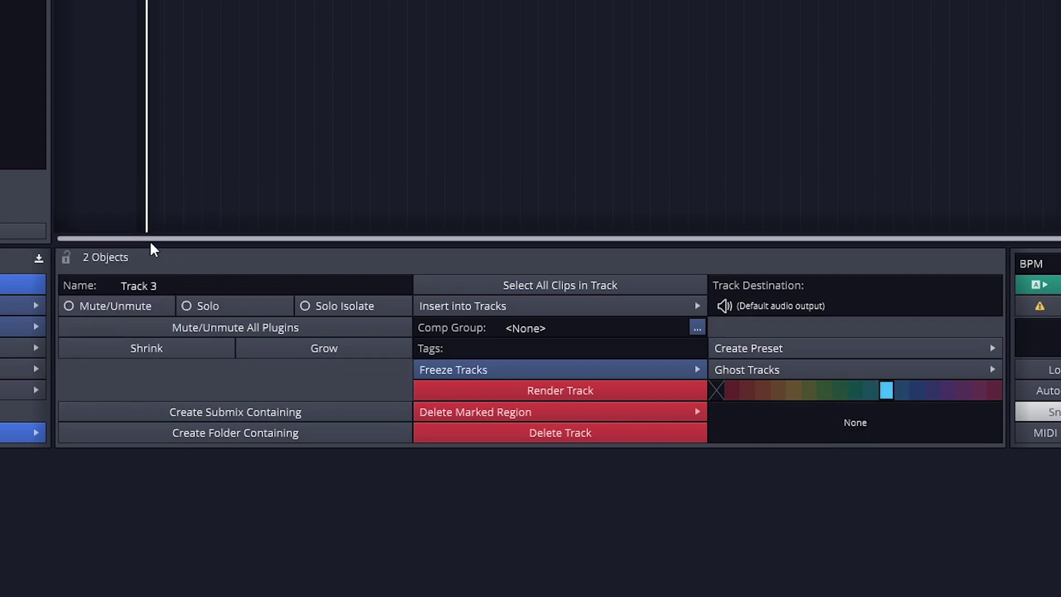
Undo the two added tracks and freeze the entire Bass track contents.
key("Up")
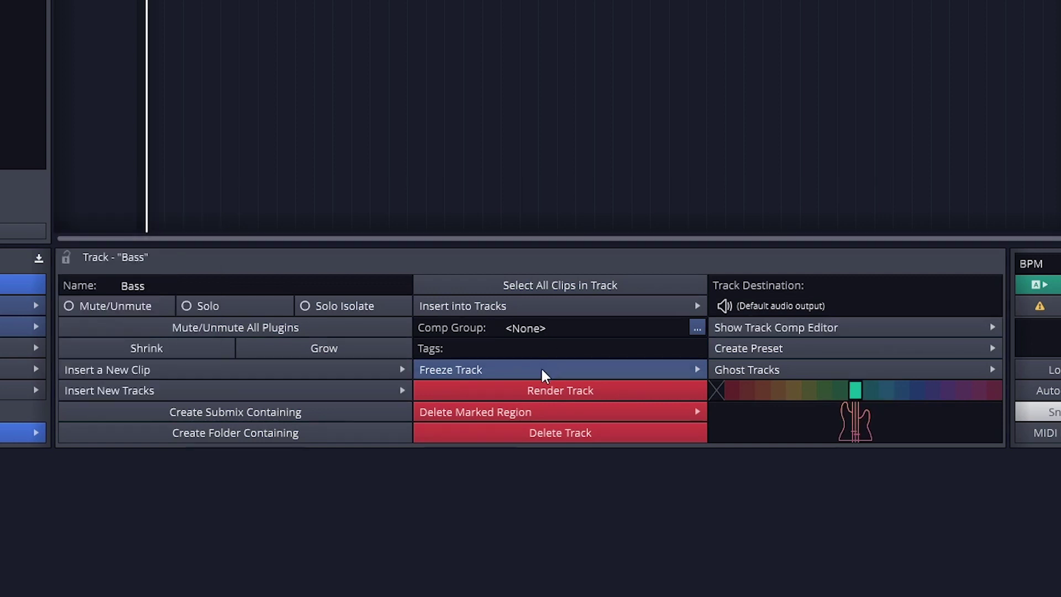
left_click(542, 371)
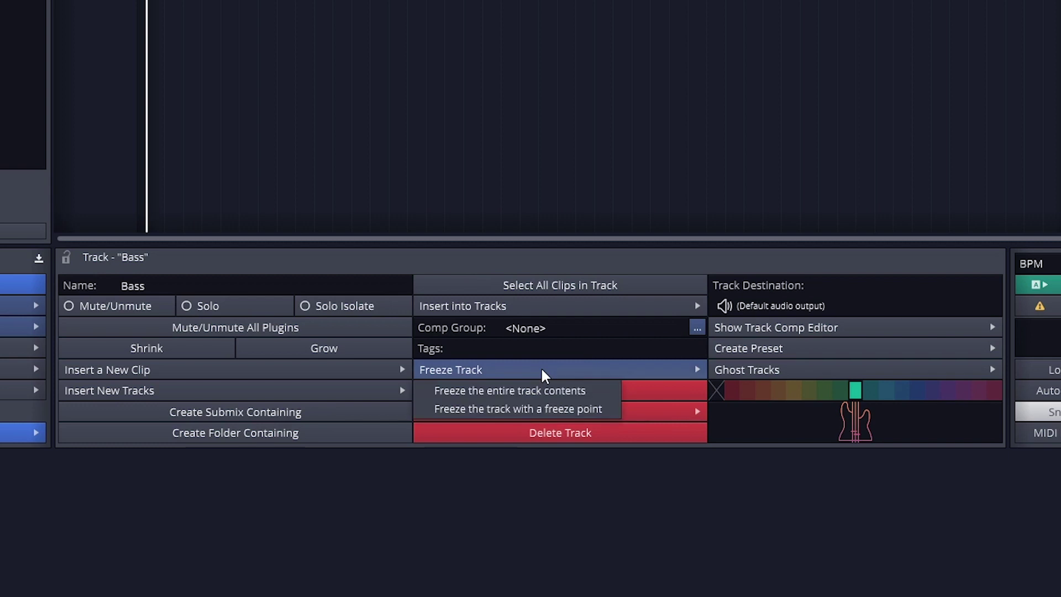
left_click(536, 399)
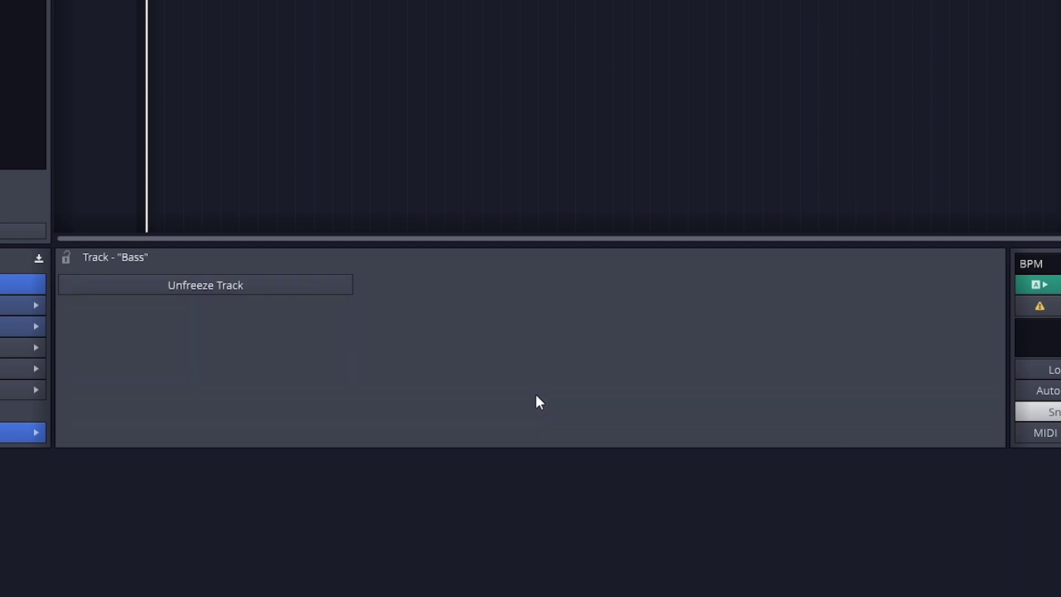
Unfreeze Bass, try rendering it to audio, and ghost Track 2 behind it.
left_click(112, 288)
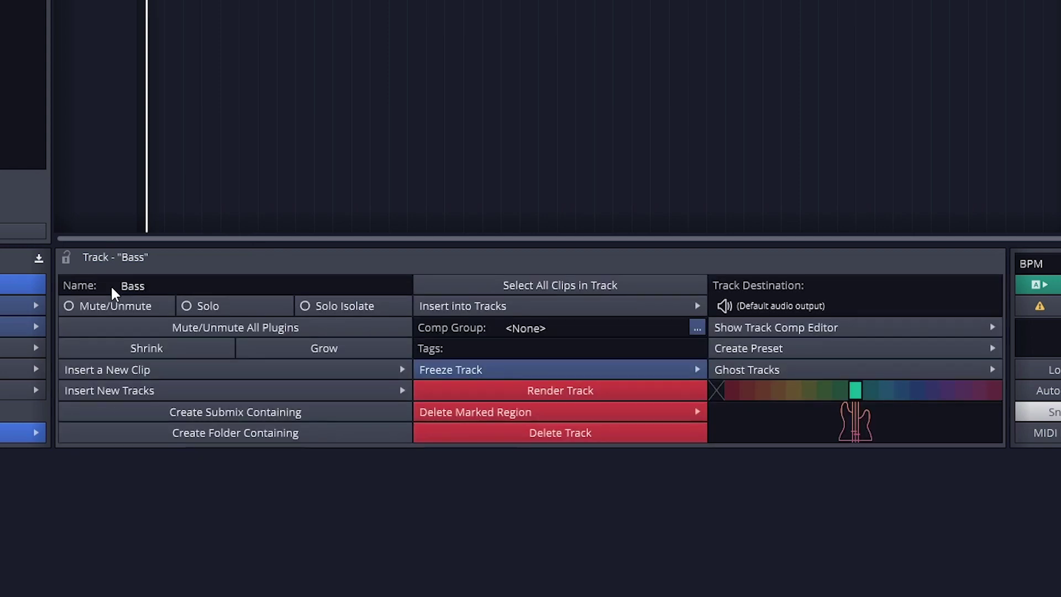
left_click(437, 393)
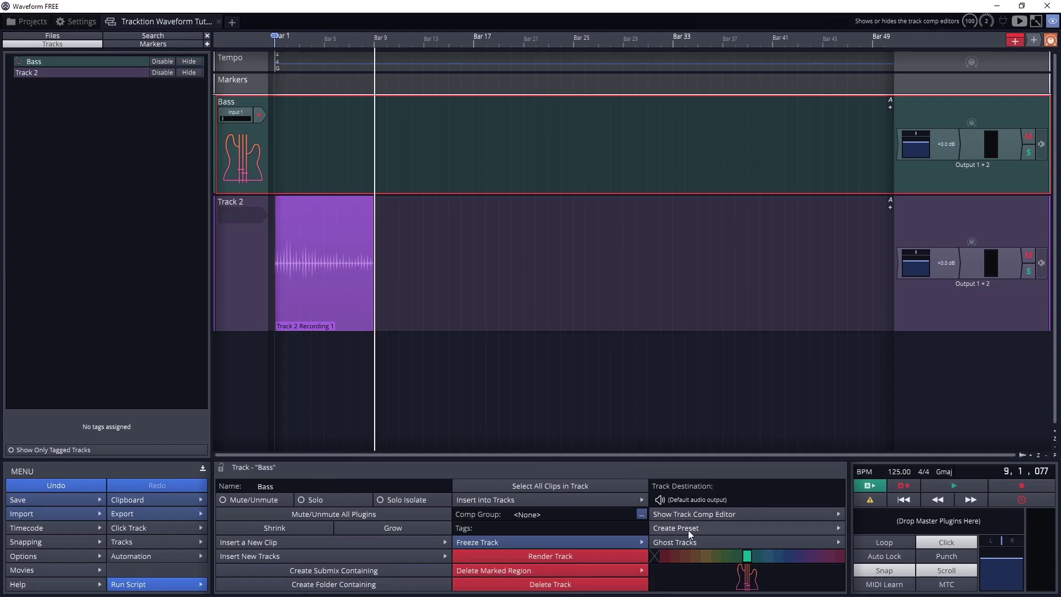
left_click(748, 366)
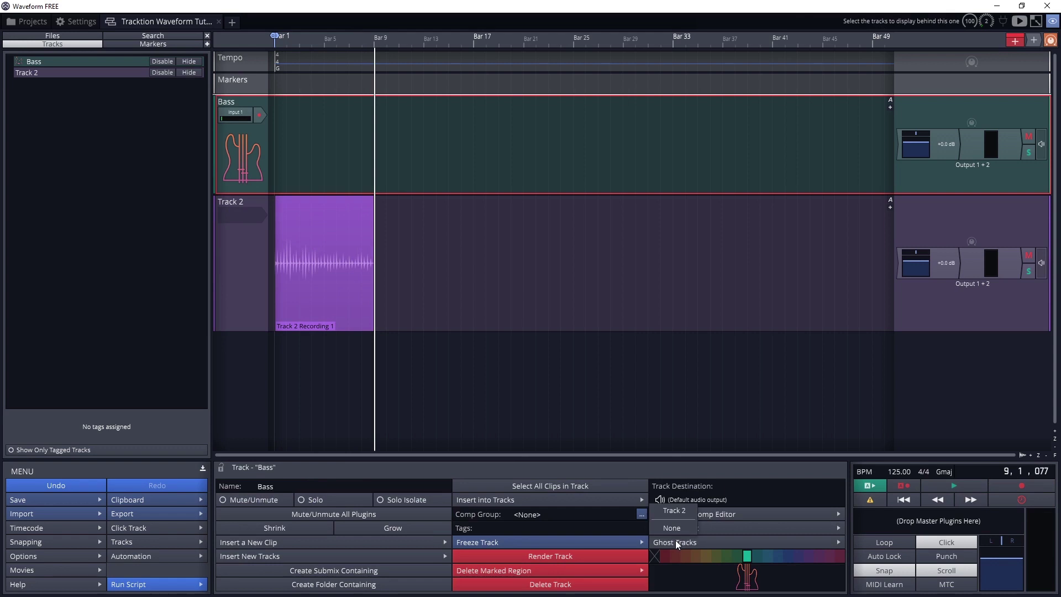
left_click(678, 511)
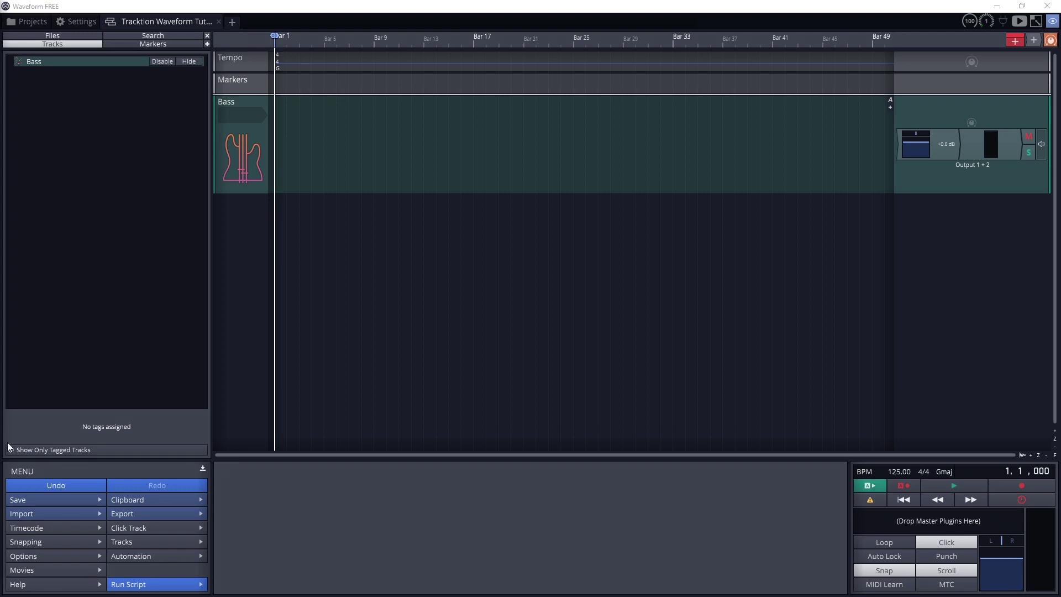
Assign Input 1 from the input device list to the Bass track.
left_click(246, 113)
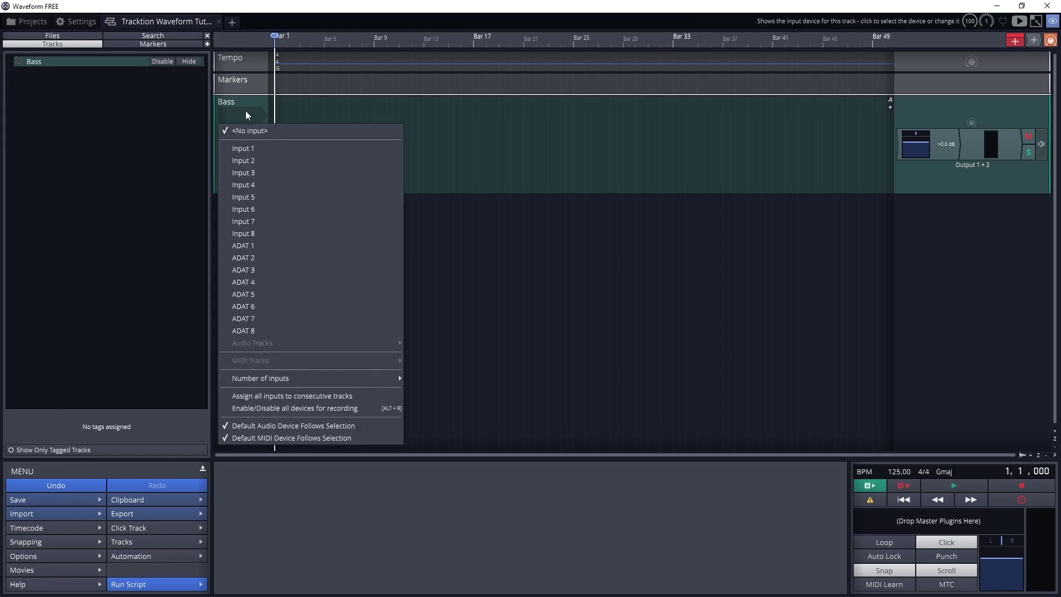
left_click(247, 148)
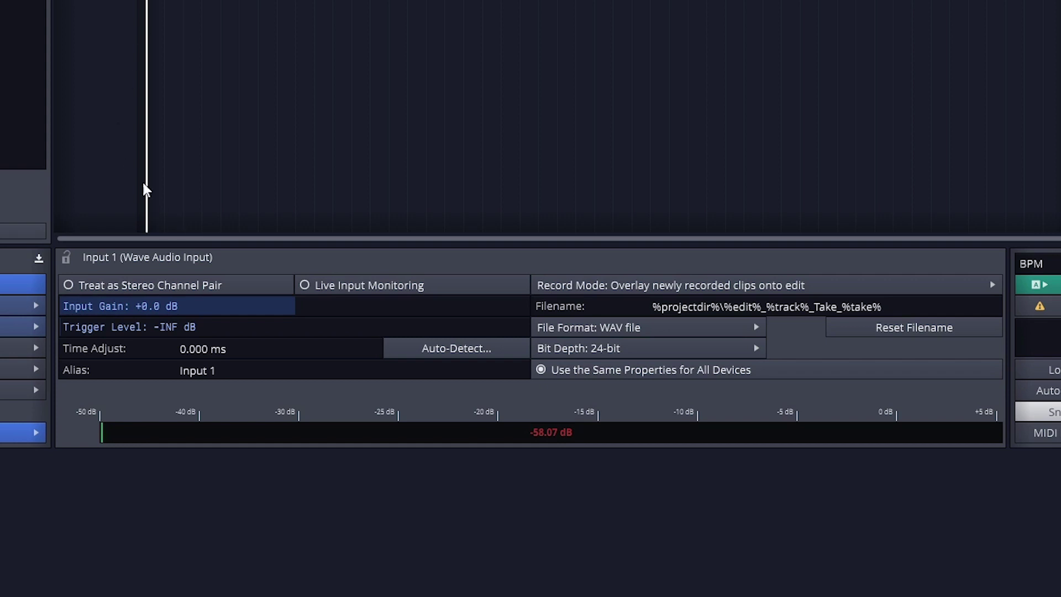
Pair Input 1 with Input 2 as stereo, revert it to mono, and show Input 1's settings.
left_click(227, 286)
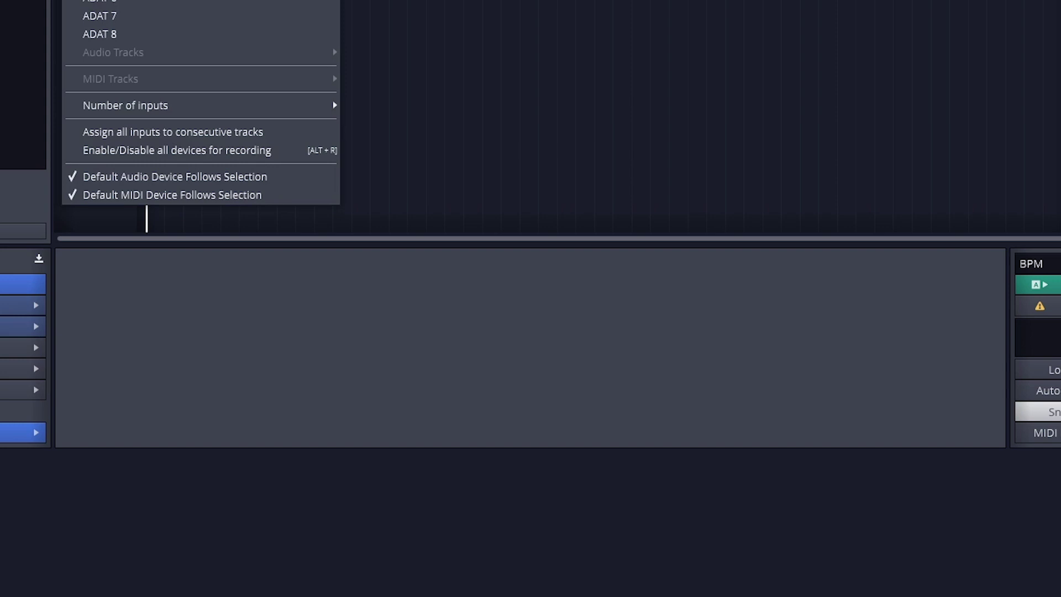
key("Escape")
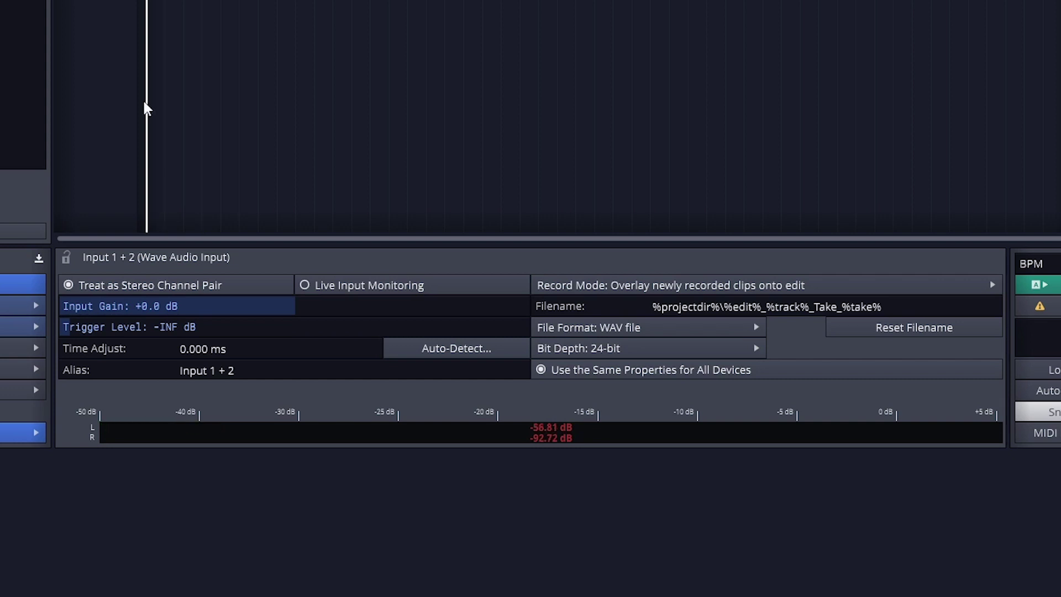
left_click(180, 282)
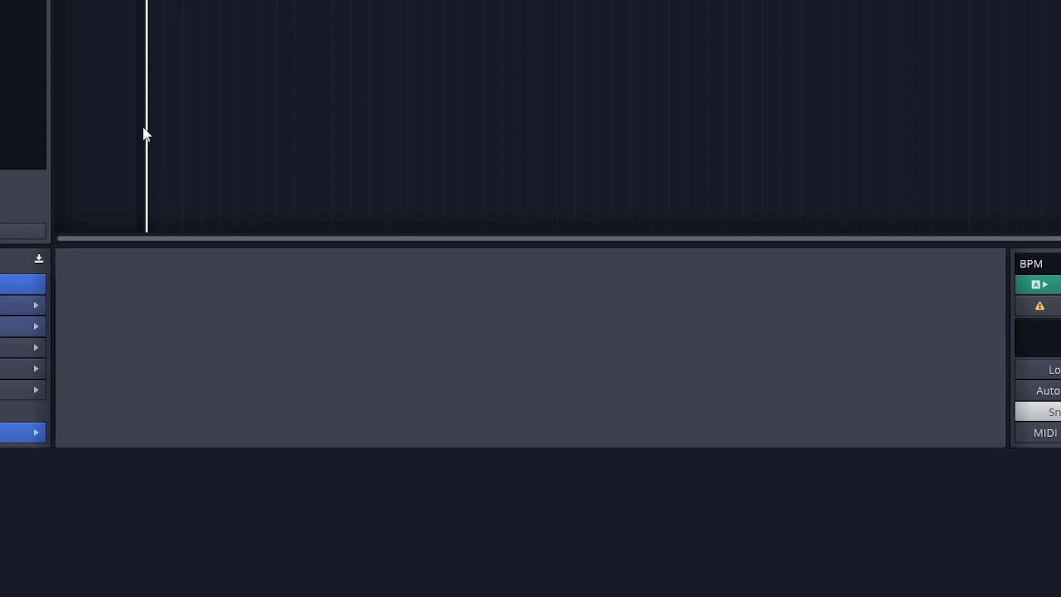
left_click(140, 5)
left_click(139, 3)
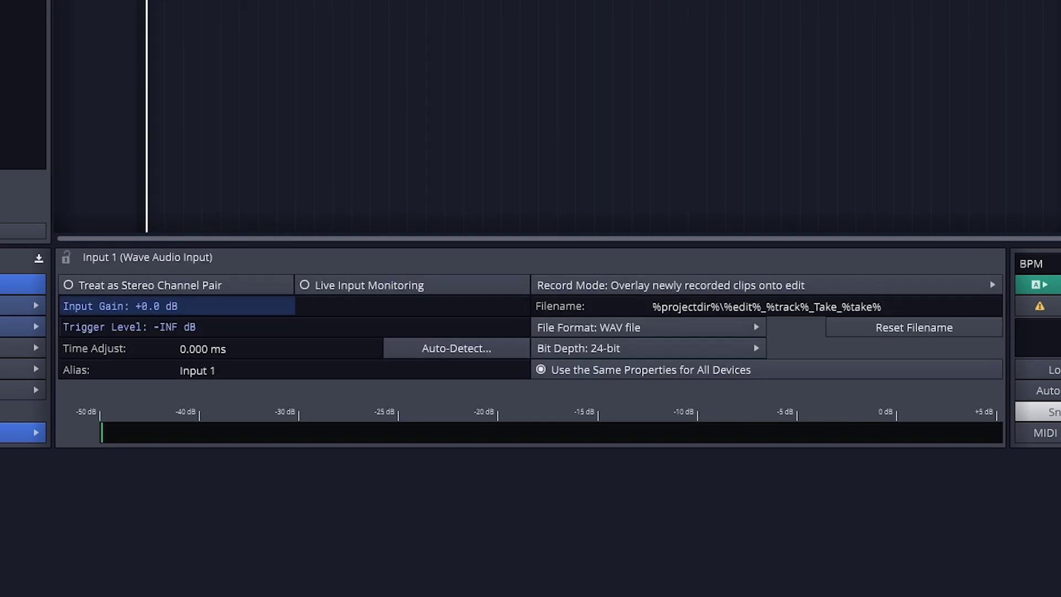
left_click(375, 292)
left_click_drag(294, 309, 202, 313)
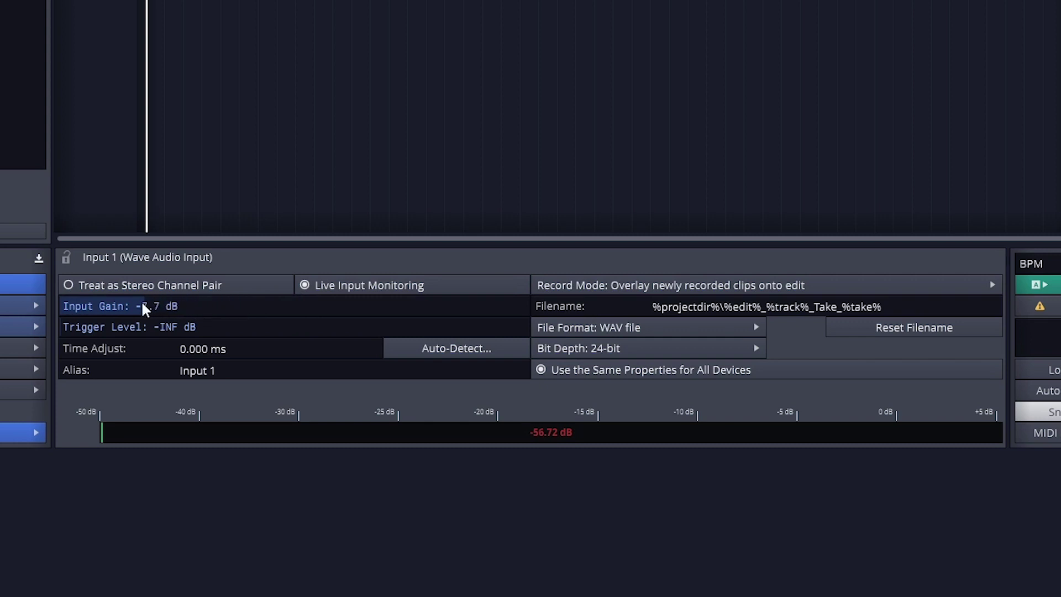
left_click_drag(137, 310, 106, 310)
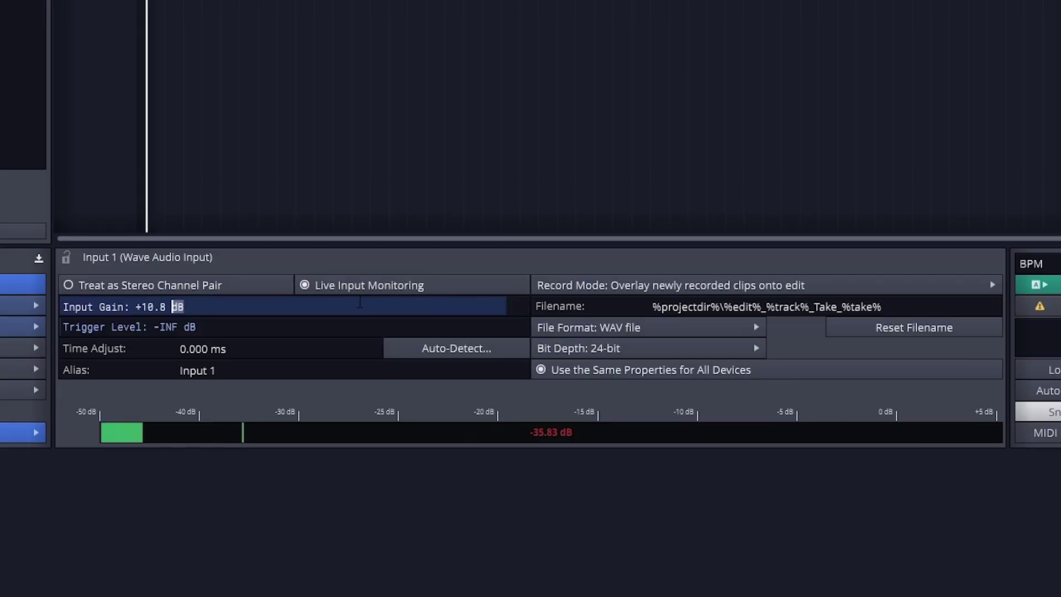
key("BackSpace")
key("BackSpace")
key("BackSpace")
key("BackSpace")
key("BackSpace")
key("BackSpace")
Set input gain to +0.0 dB and trigger level to -8.5 dB, disable Click, and record.
key("Return")
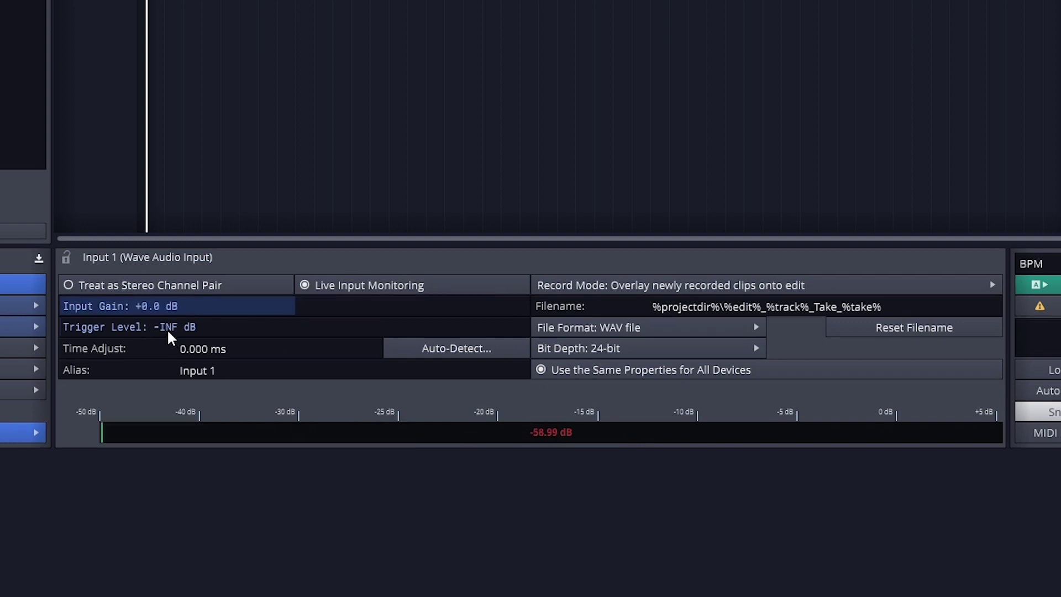
left_click_drag(166, 327, 452, 339)
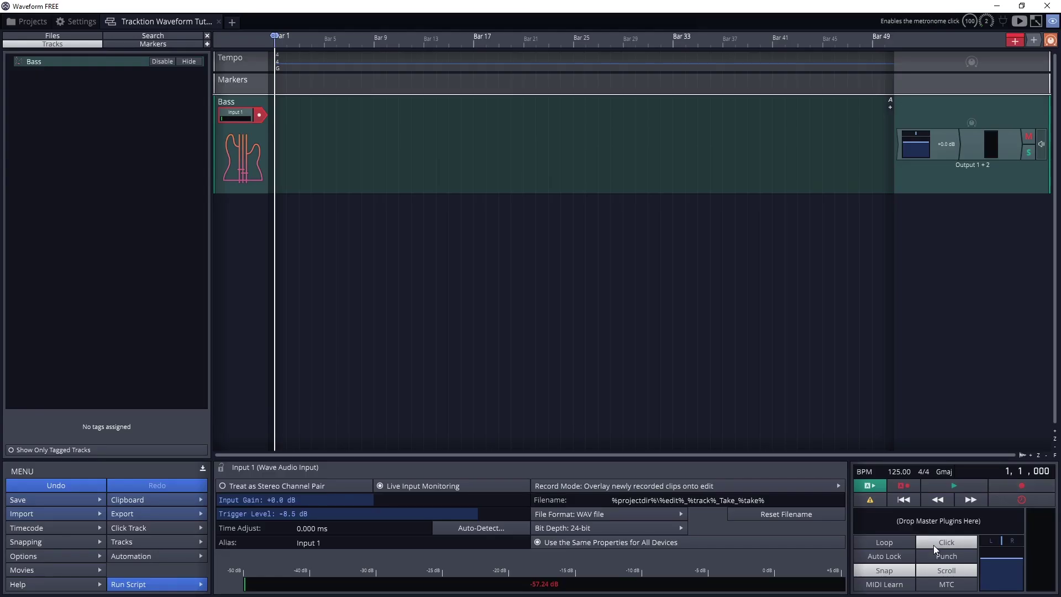
left_click(933, 545)
left_click(1033, 485)
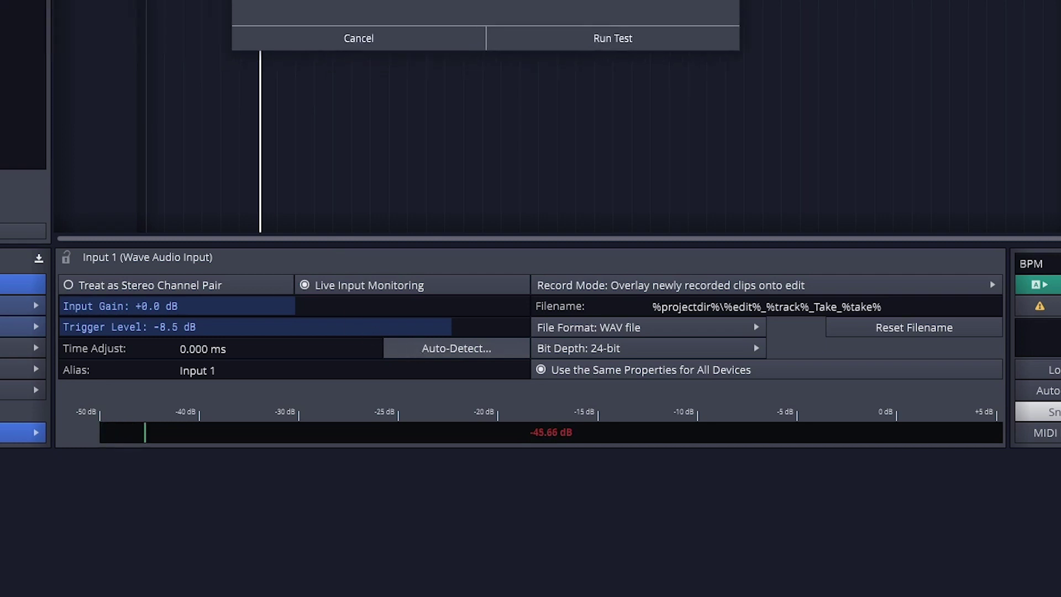
Untick Live Input Monitoring for Input 1.
left_click(405, 55)
Set Record Mode to Replace old clips, record a take, then choose Don't make recordings from this device.
left_click(782, 286)
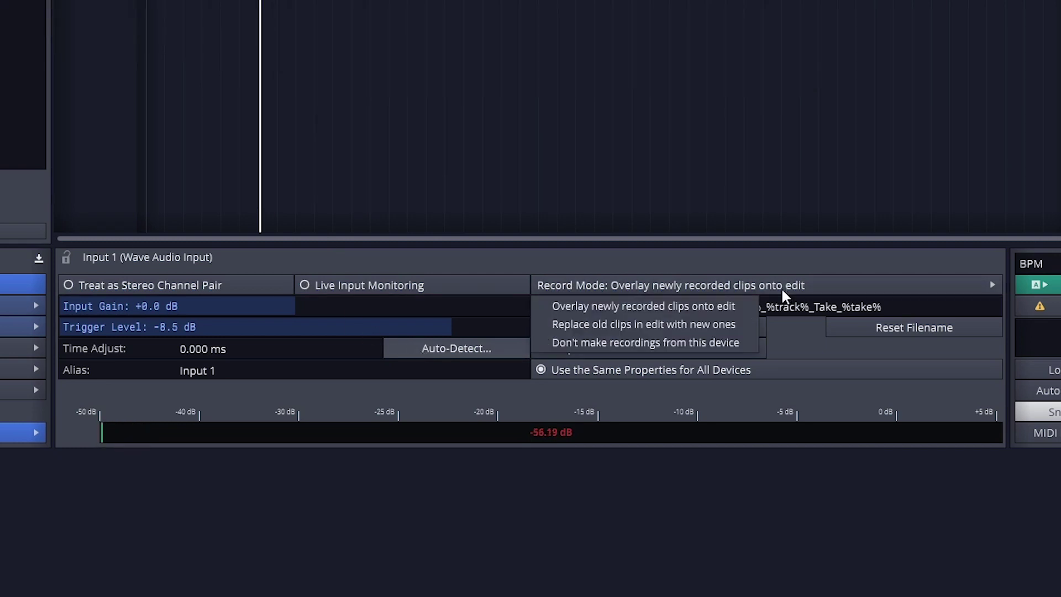
left_click(704, 303)
left_click(708, 284)
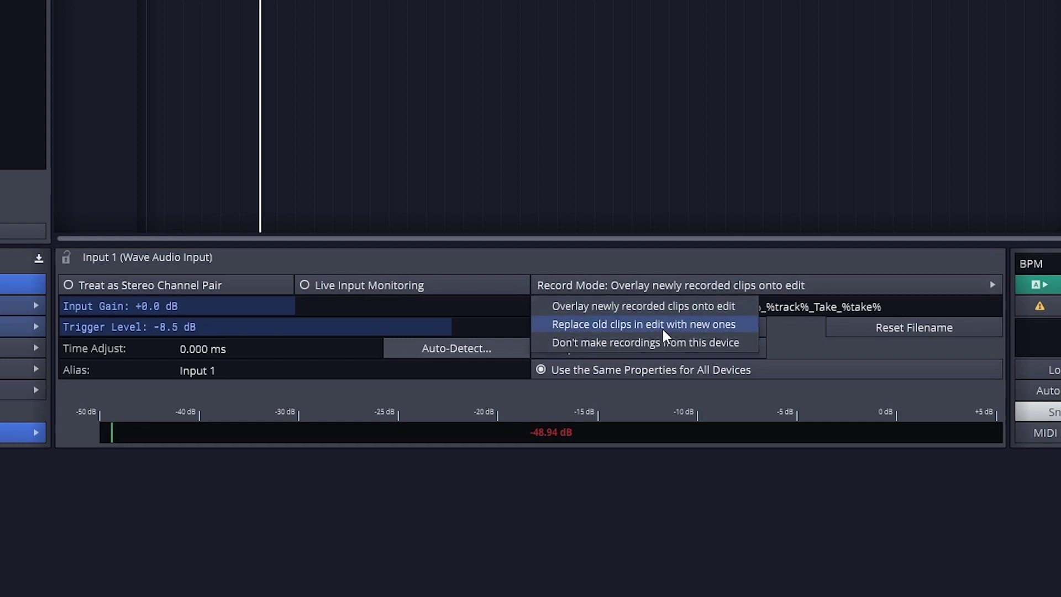
left_click(662, 327)
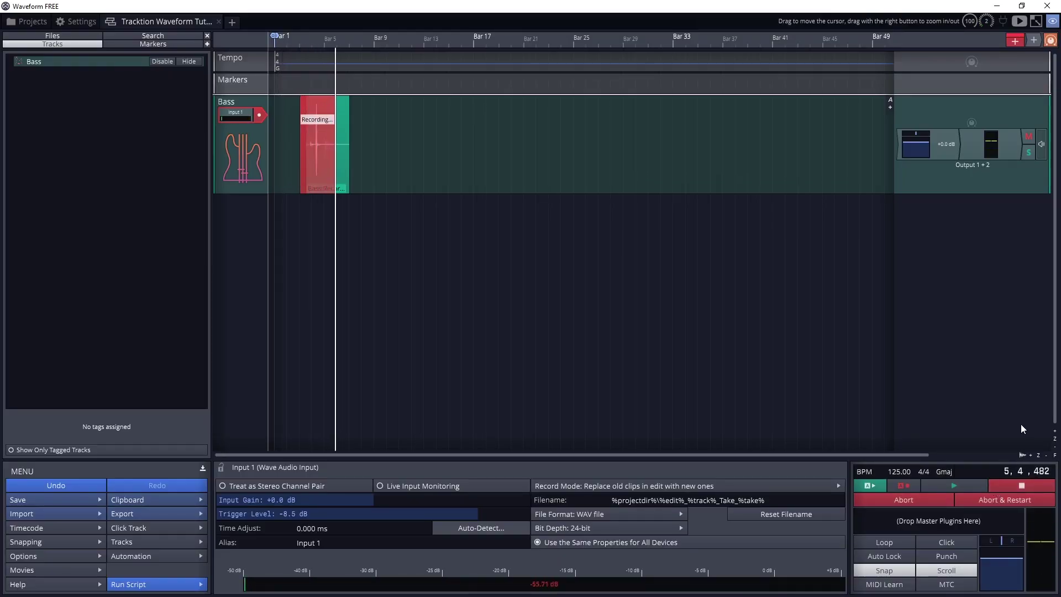
key("space")
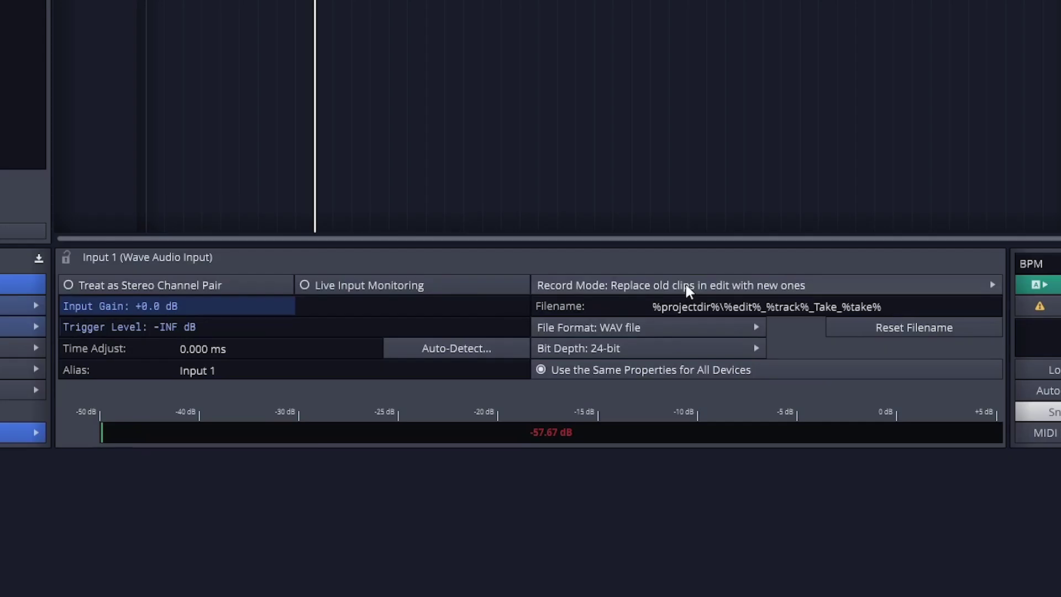
left_click(686, 286)
left_click(640, 343)
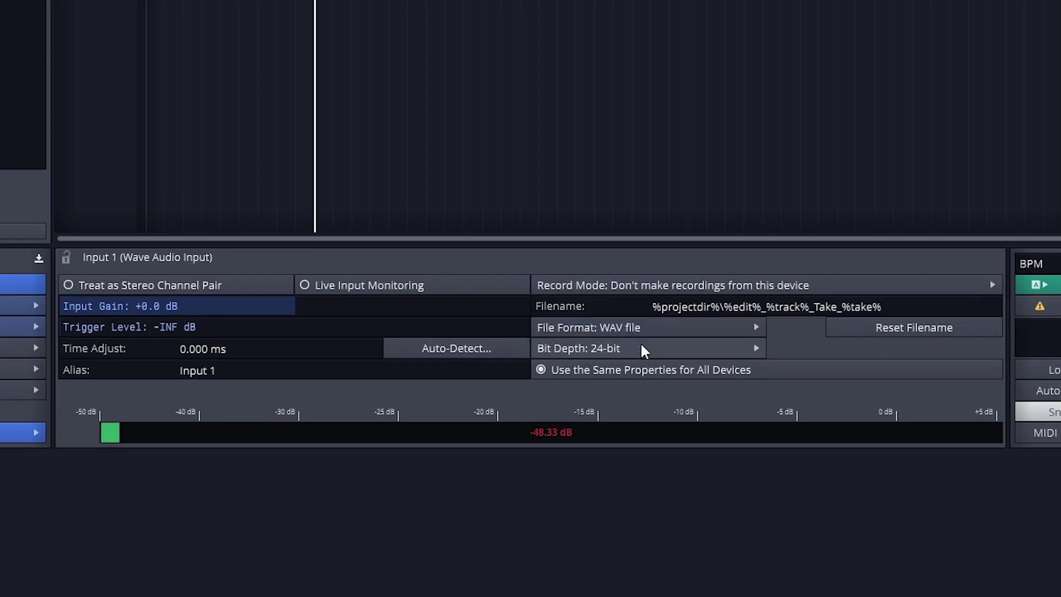
Set Input 1 to Overlay record mode, keeping the filename pattern, WAV format and 24-bit depth.
left_click(553, 285)
left_click(637, 308)
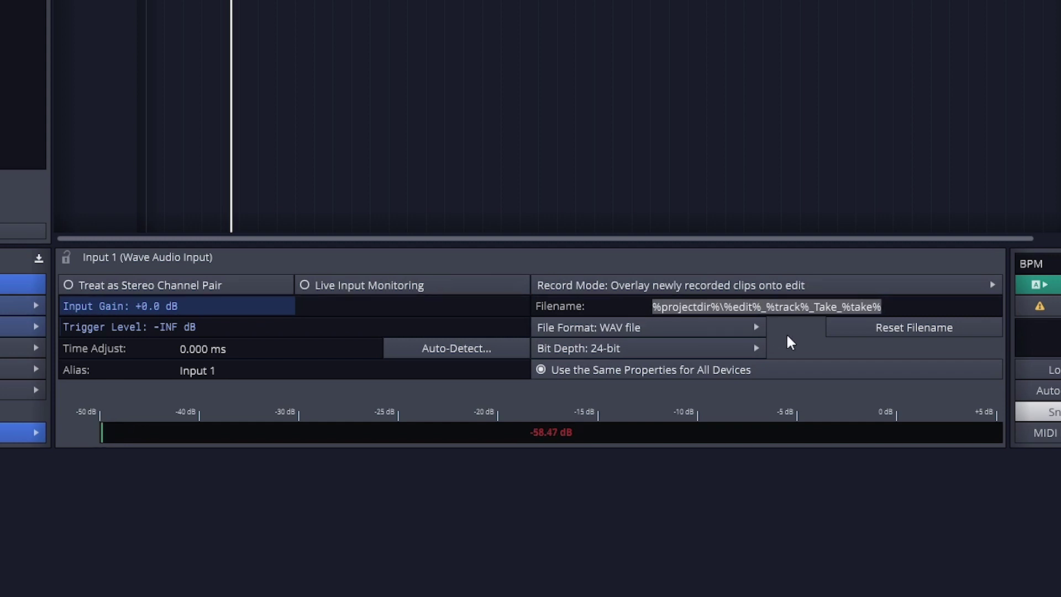
key("Return")
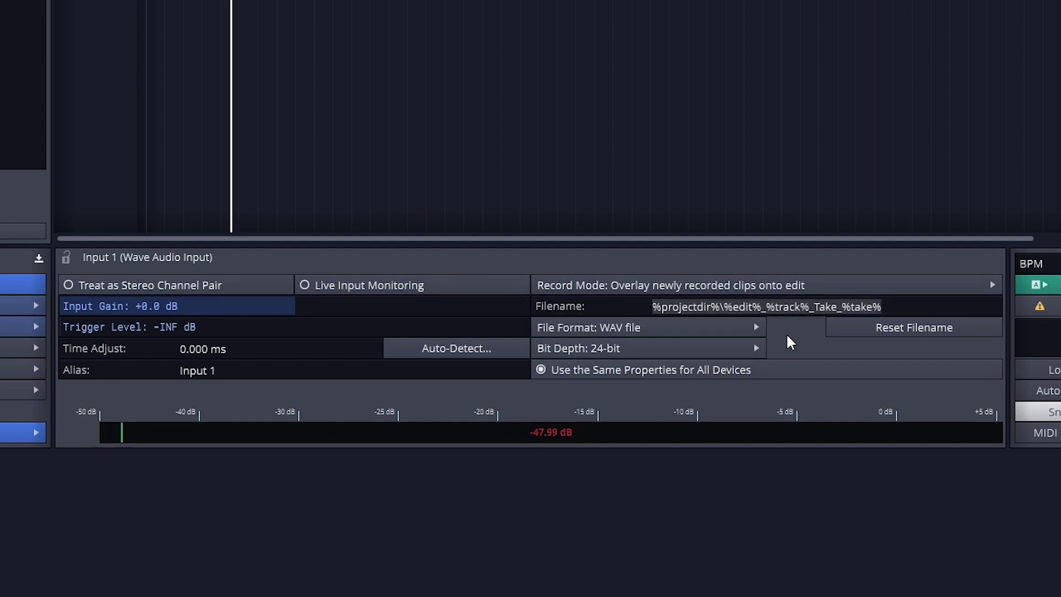
left_click(710, 329)
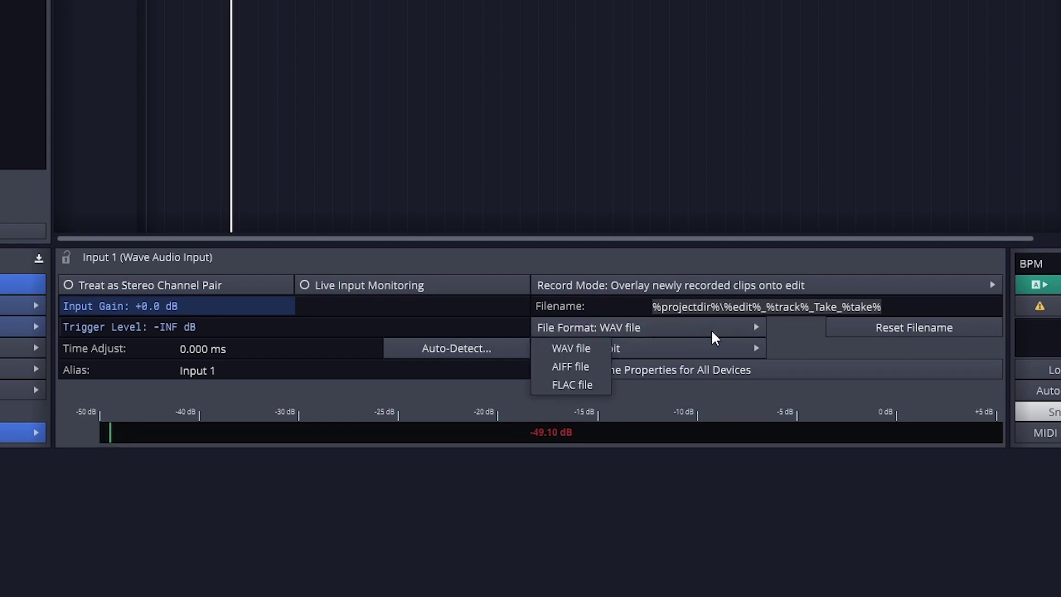
left_click(583, 355)
left_click(583, 353)
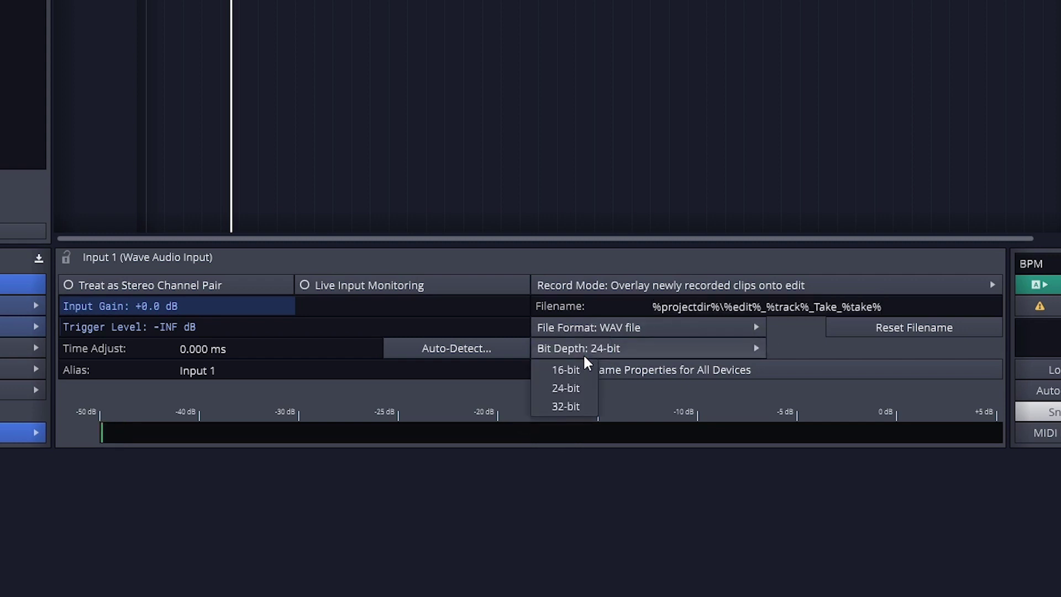
left_click(555, 390)
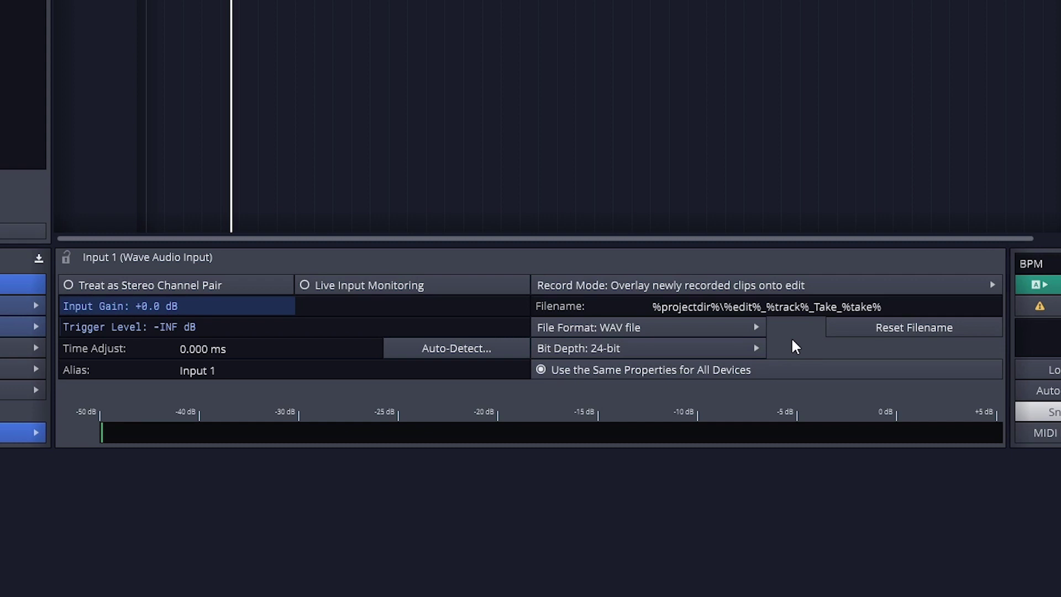
Stop sharing properties across all devices and route the Bass track's input from Input 1.
left_click(766, 369)
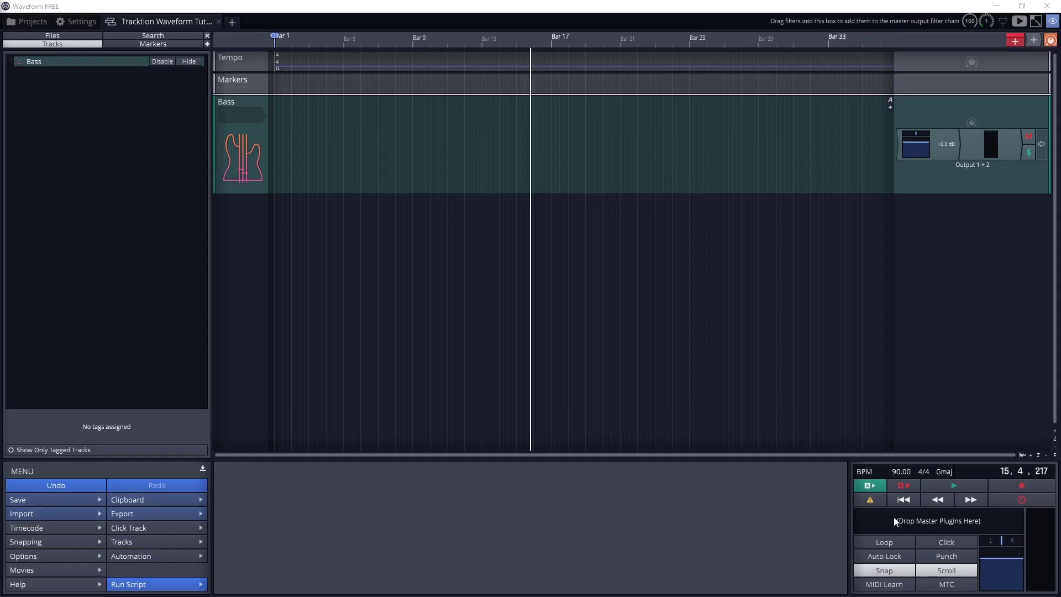
left_click(241, 117)
left_click(251, 148)
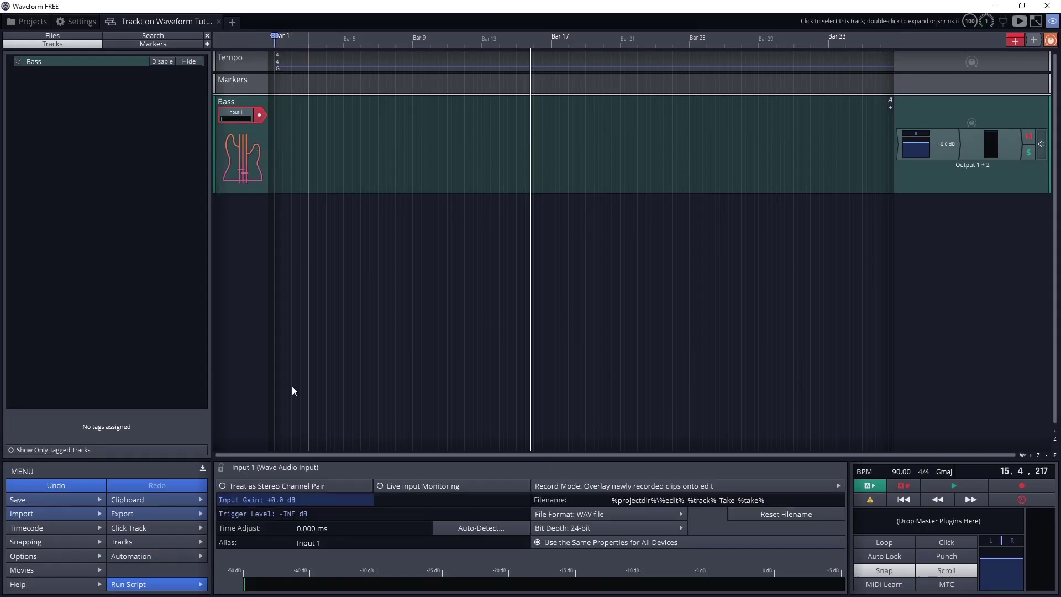
Turn on the metronome click and record a bass take from the start of the edit.
left_click(960, 539)
left_click(912, 498)
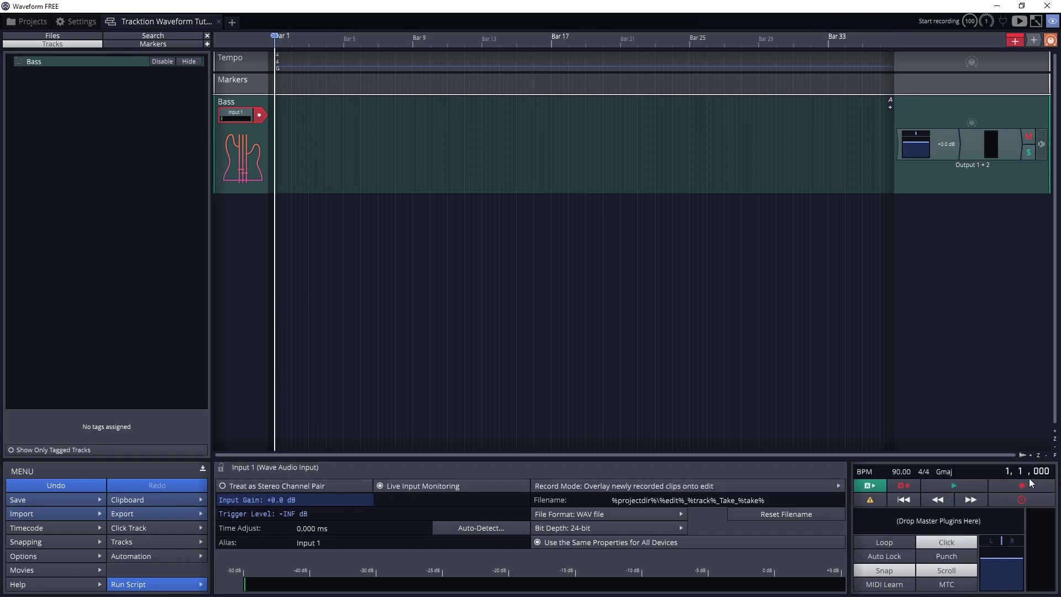
left_click(1027, 480)
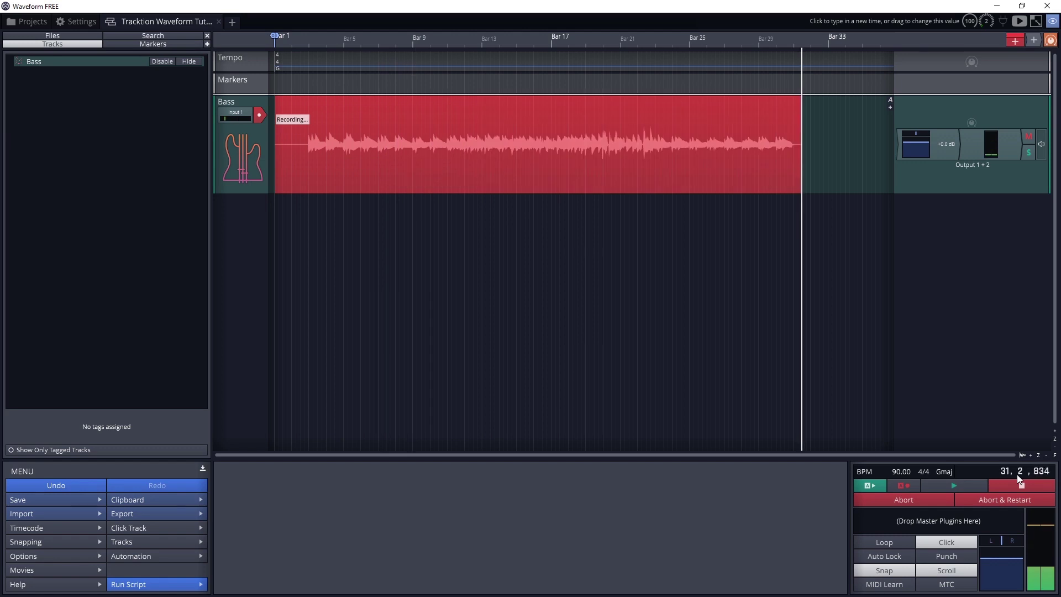
Stop recording and rename the Bass Recording 1 clip to 'Bass -1'.
key("space")
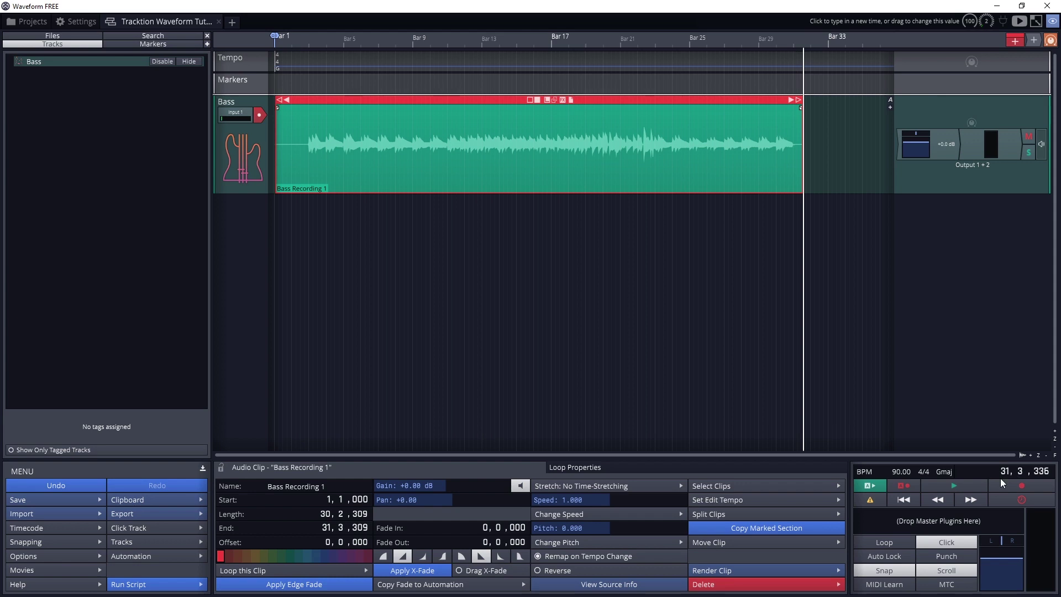
left_click(242, 143)
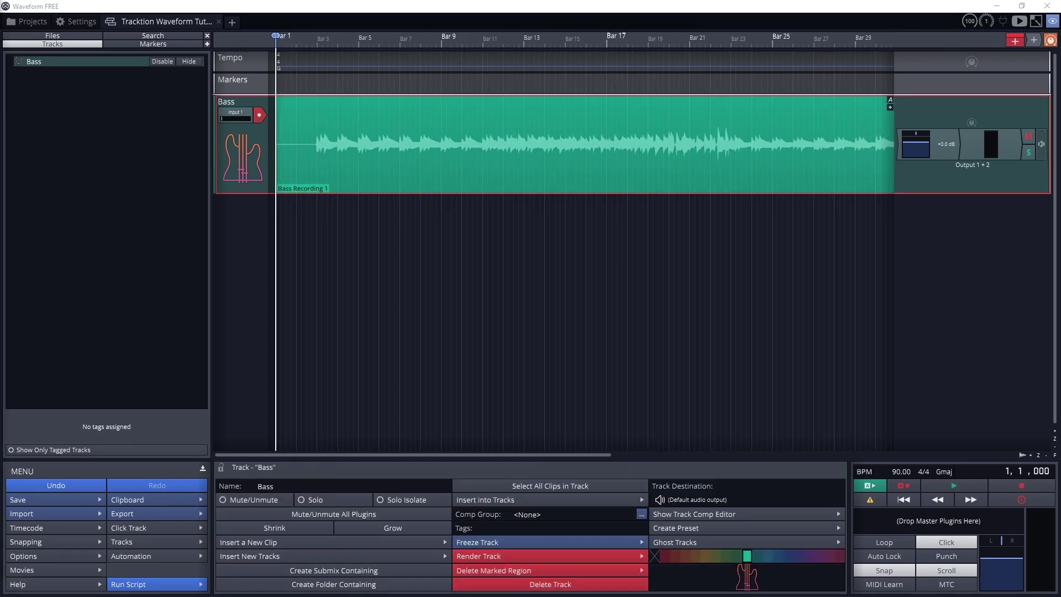
left_click(314, 111)
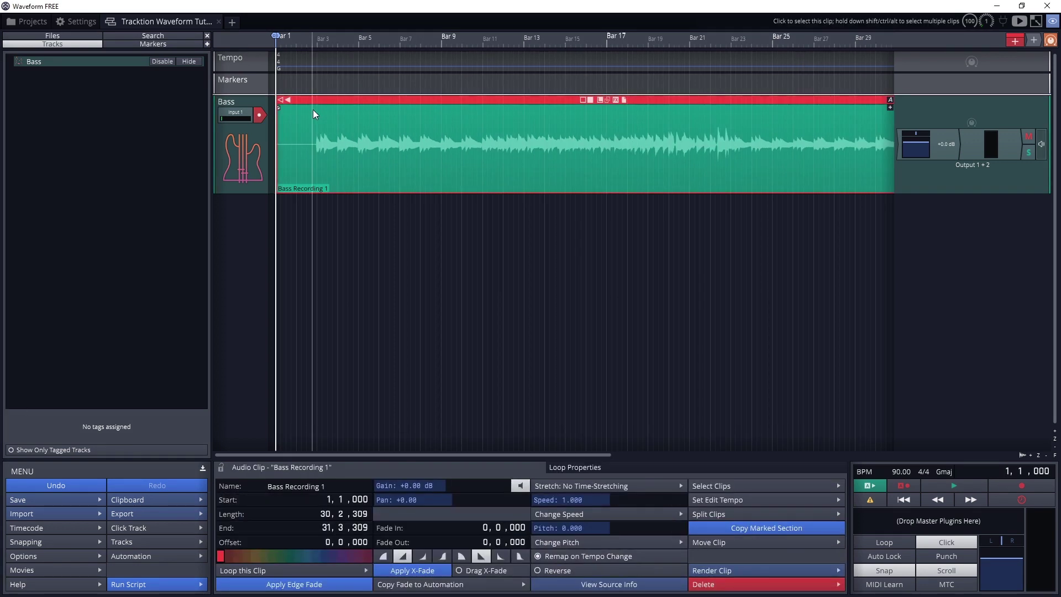
double_click(320, 486)
key("BackSpace")
type("-1")
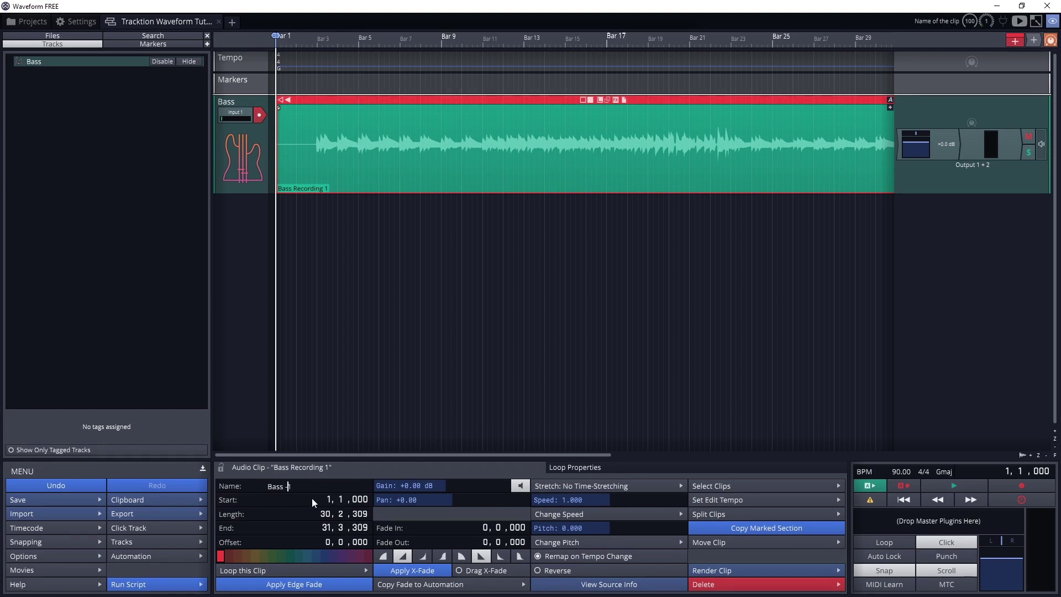
key("Return")
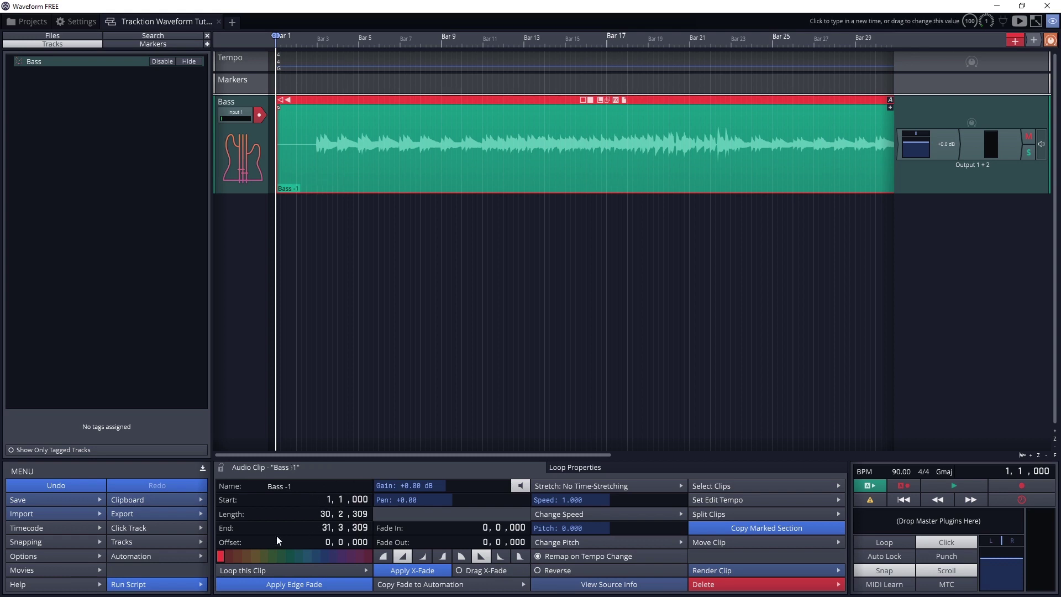
Set the clip start to bar 3 and its length to 28 bars, then try looping it twice.
left_click(326, 500)
type("3")
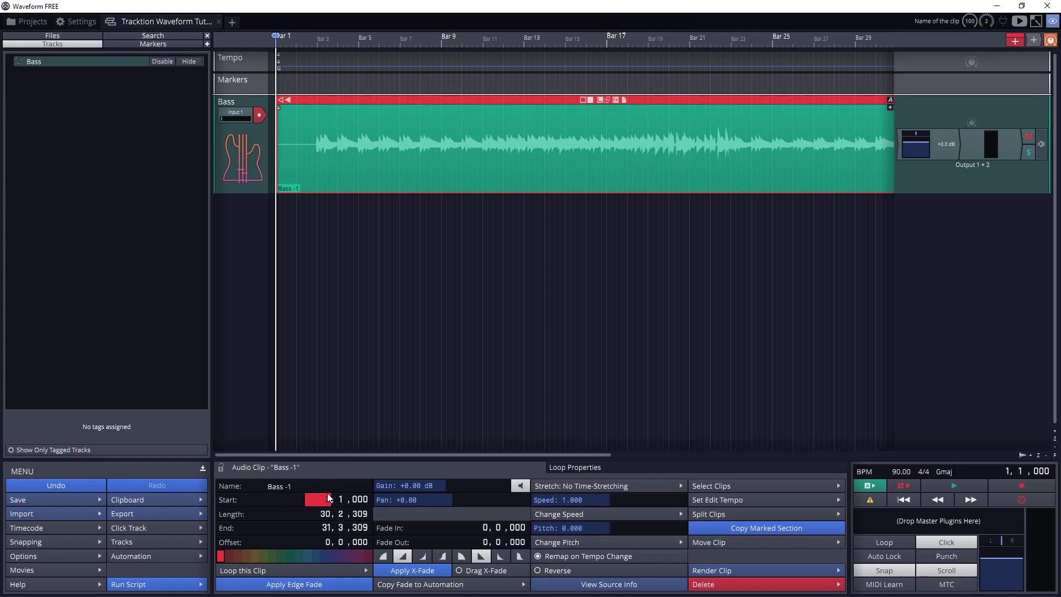
key("Return")
left_click(328, 514)
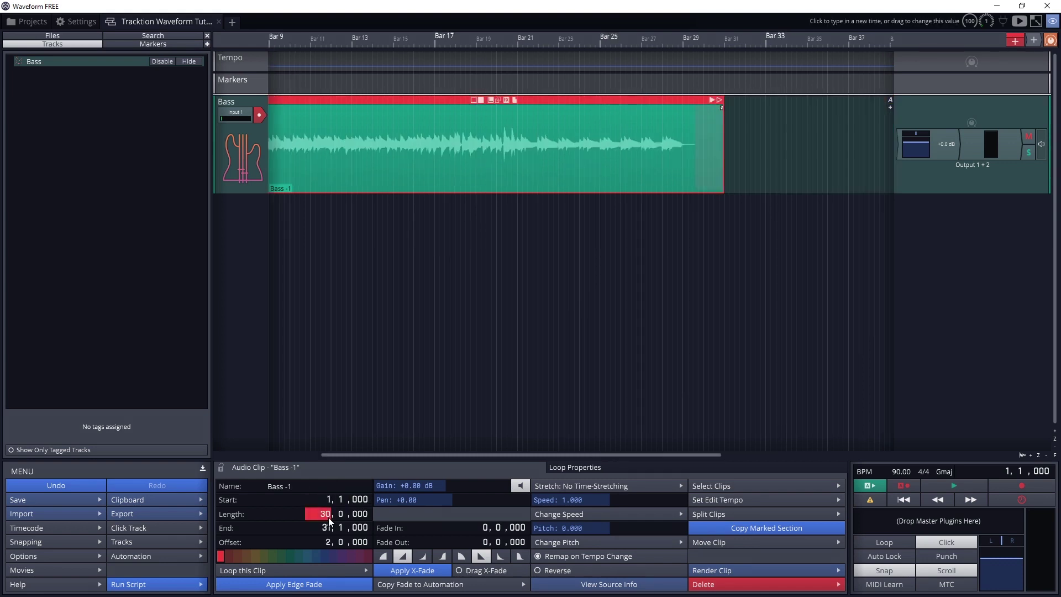
type("28")
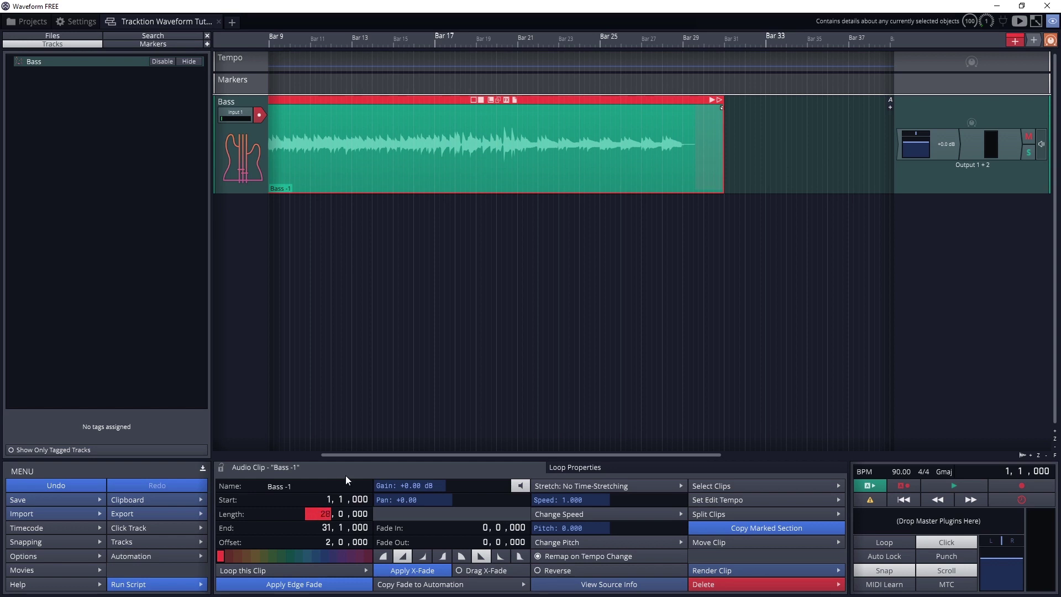
key("Return")
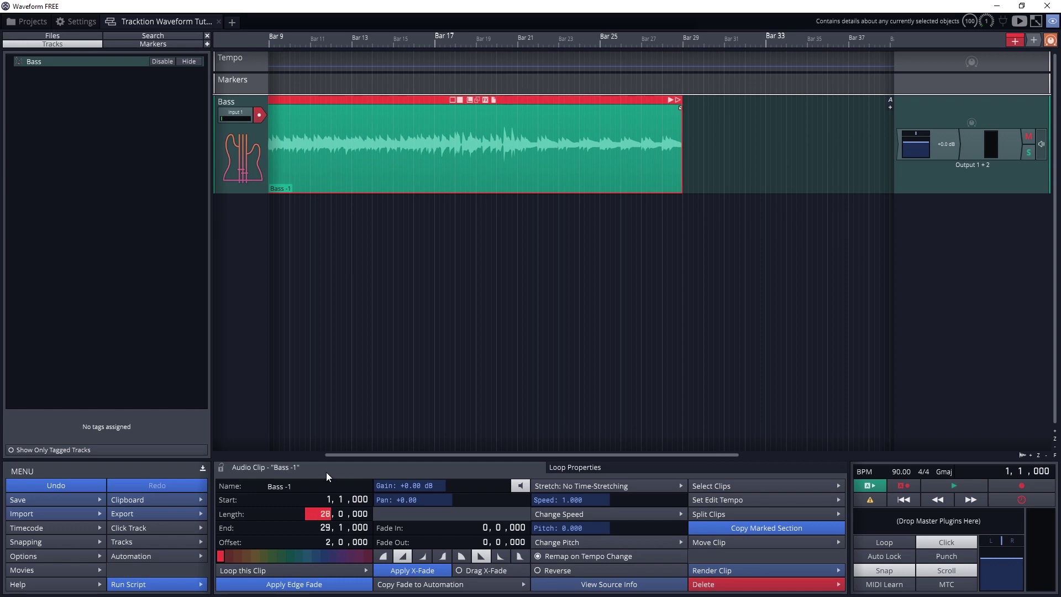
left_click(276, 568)
left_click(251, 498)
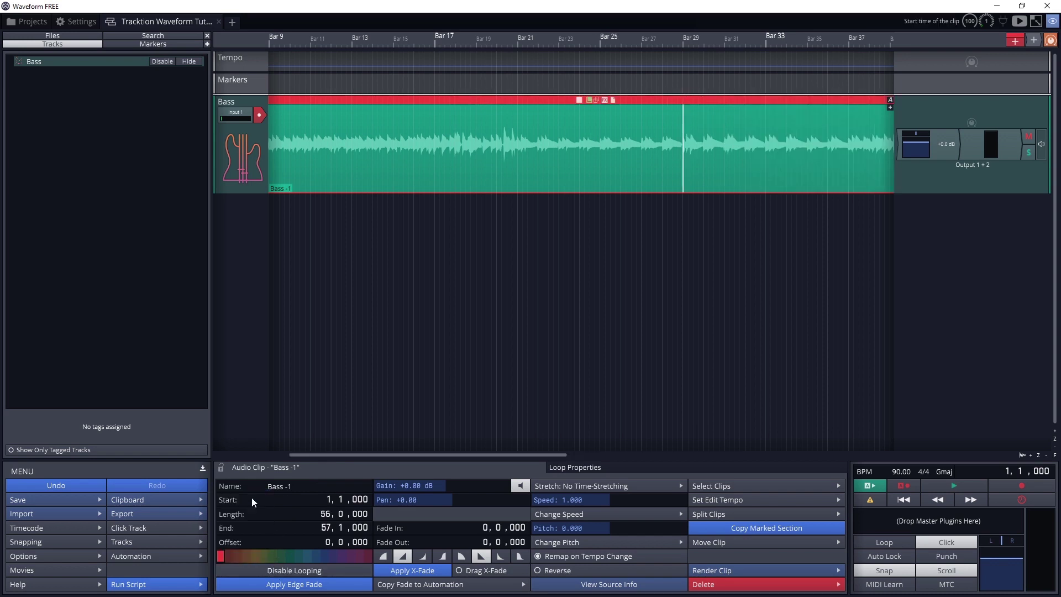
Undo the looping, raise the clip gain to +4.11 dB, and add fades at the clip's ends.
key("ctrl+z")
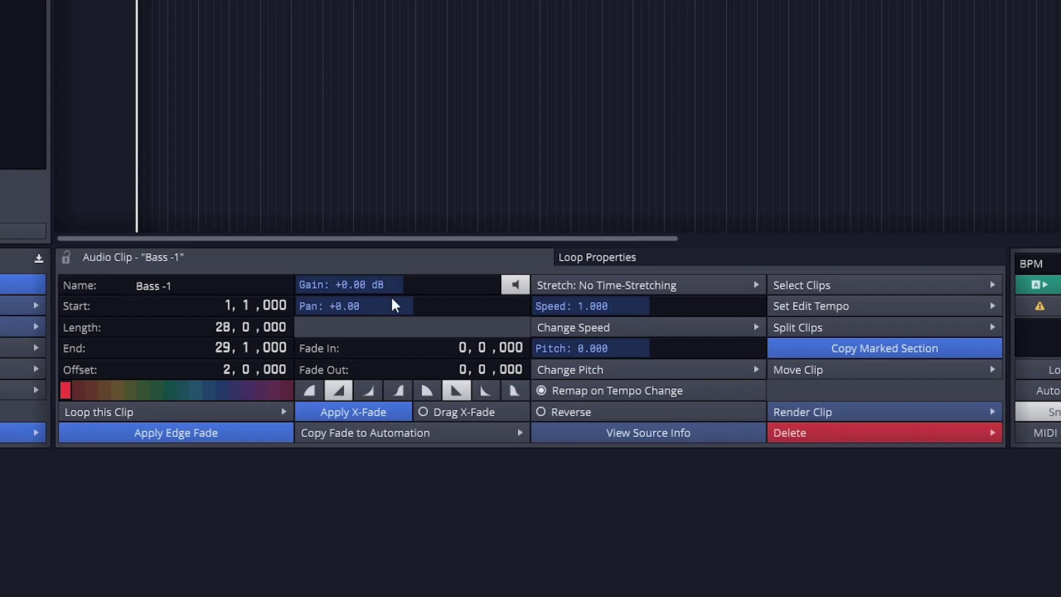
left_click_drag(450, 487, 463, 484)
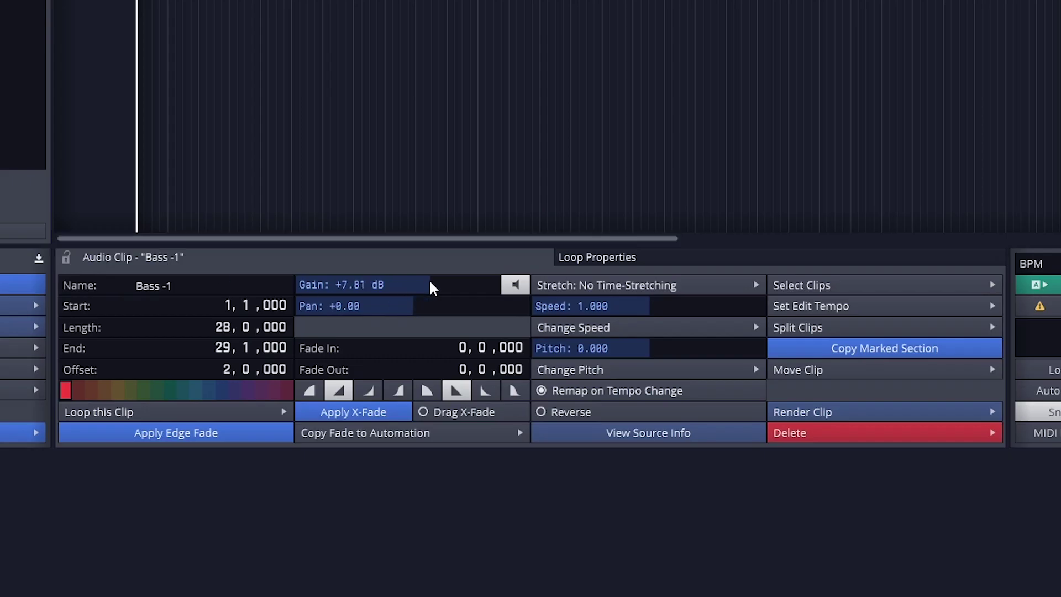
mouse_move(433, 288)
left_mouse_down()
mouse_move(395, 287)
mouse_move(416, 285)
left_mouse_up()
left_click_drag(338, 308, 425, 310)
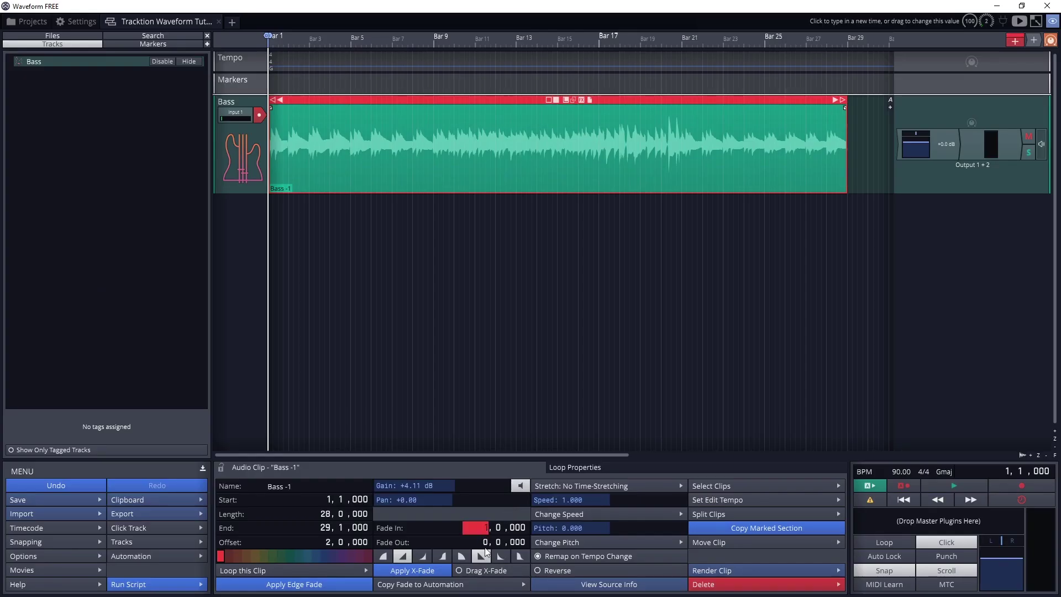
mouse_move(485, 526)
left_mouse_down()
mouse_move(485, 514)
mouse_move(485, 537)
left_mouse_up()
left_click_drag(497, 530, 501, 512)
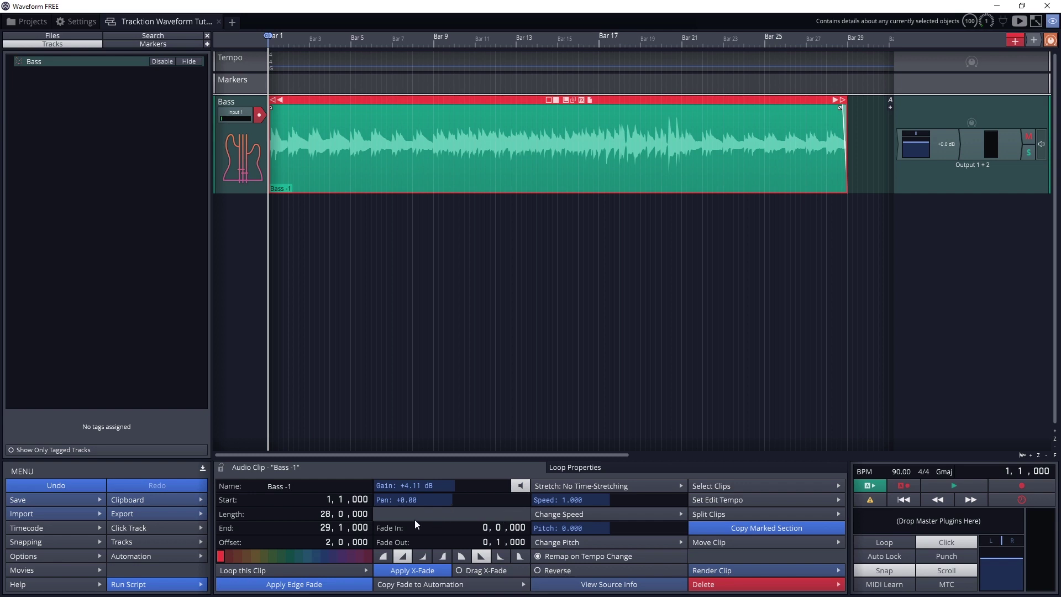
Try splitting the clip at bar 9 with a crossfade, then undo it and reselect Bass -1.
left_click(442, 364)
key("s")
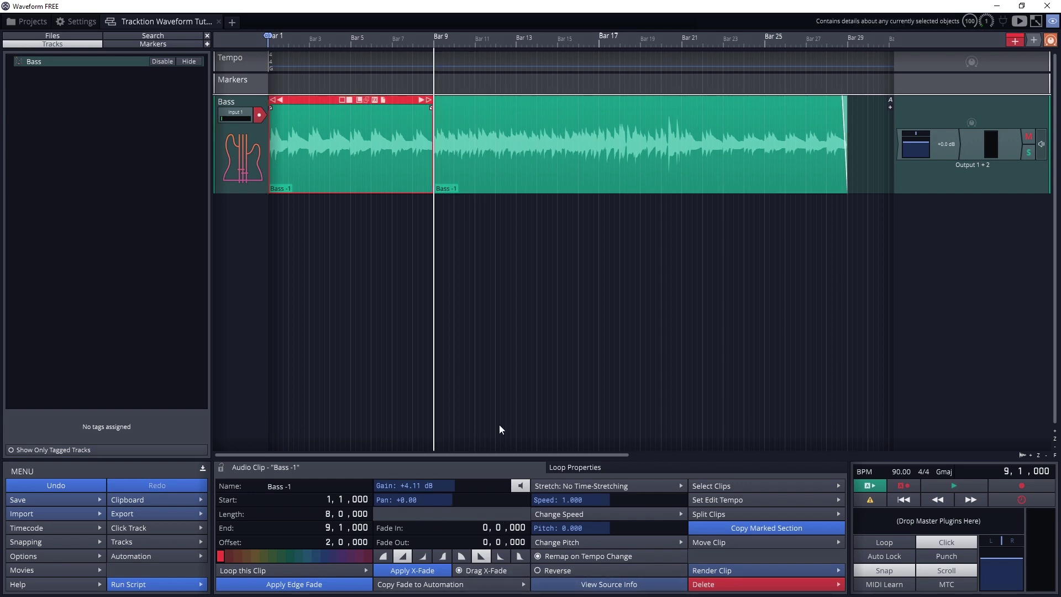
left_click_drag(473, 106, 456, 109)
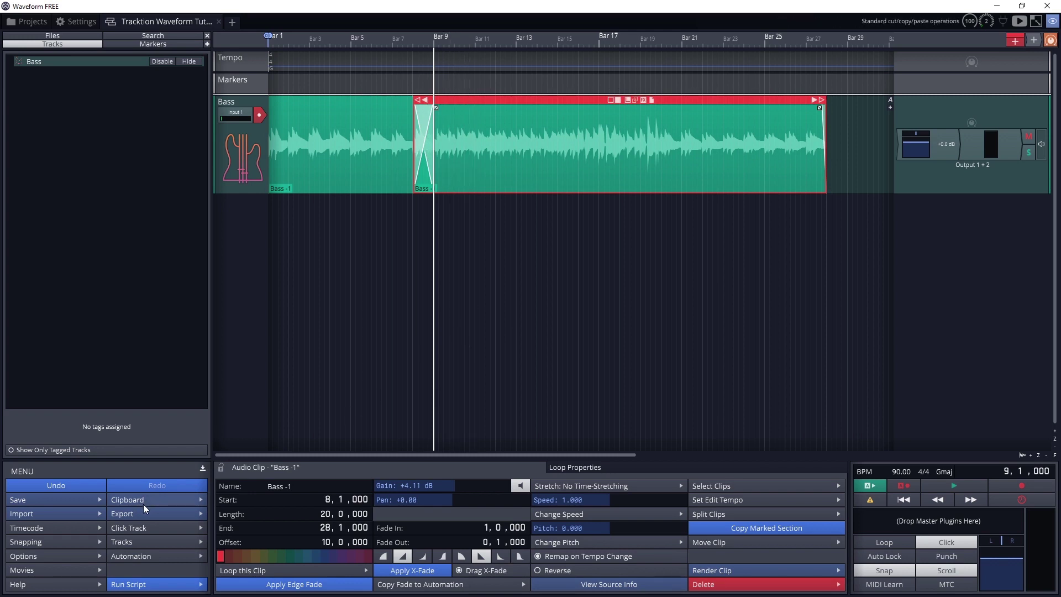
key("ctrl+z")
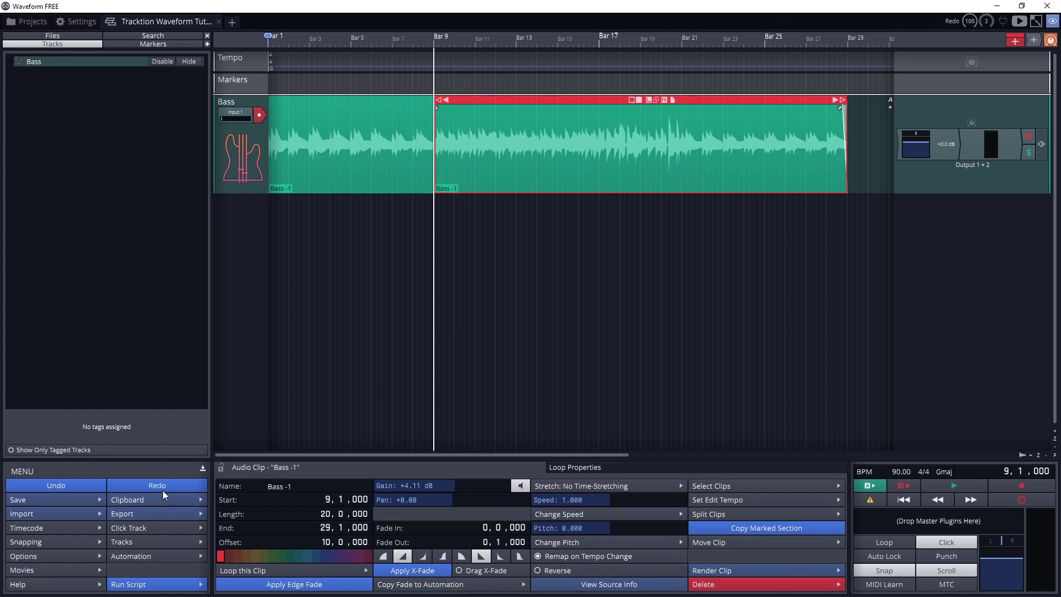
left_click(162, 490)
left_click(345, 179)
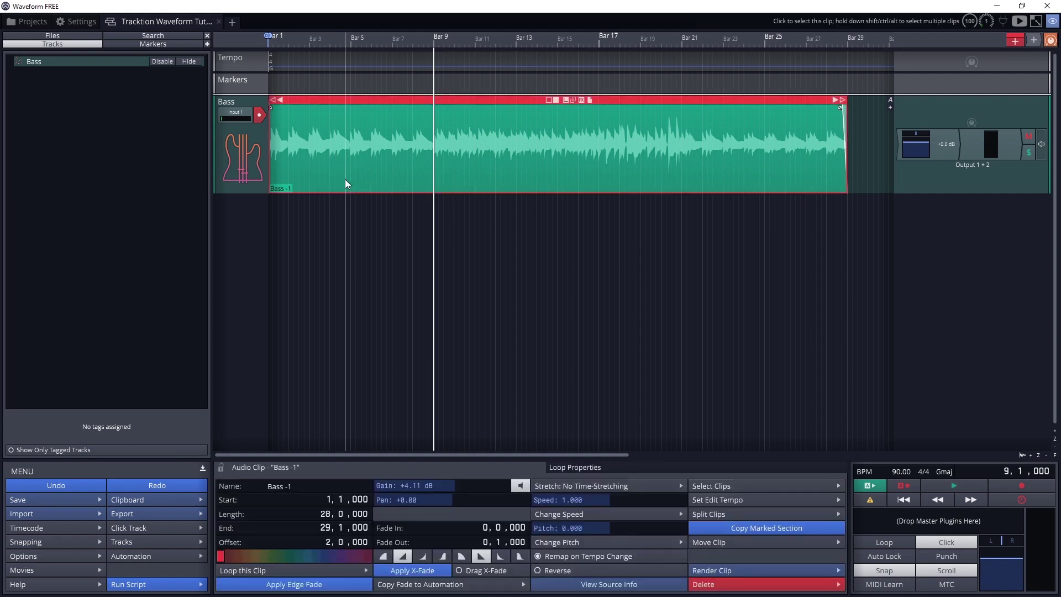
Try slowing and speeding the clip up by 10%, then reset its speed to 1.000.
mouse_move(592, 499)
left_mouse_down()
mouse_move(638, 492)
mouse_move(580, 494)
left_mouse_up()
key("space")
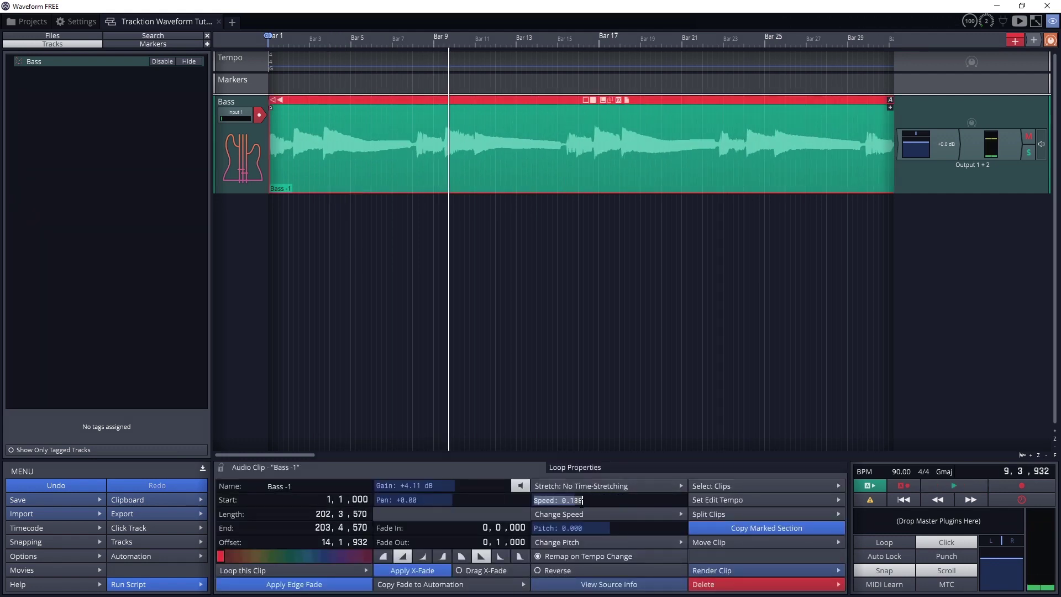
double_click(574, 497)
left_click(575, 514)
left_click(580, 514)
left_click(580, 515)
left_click(565, 415)
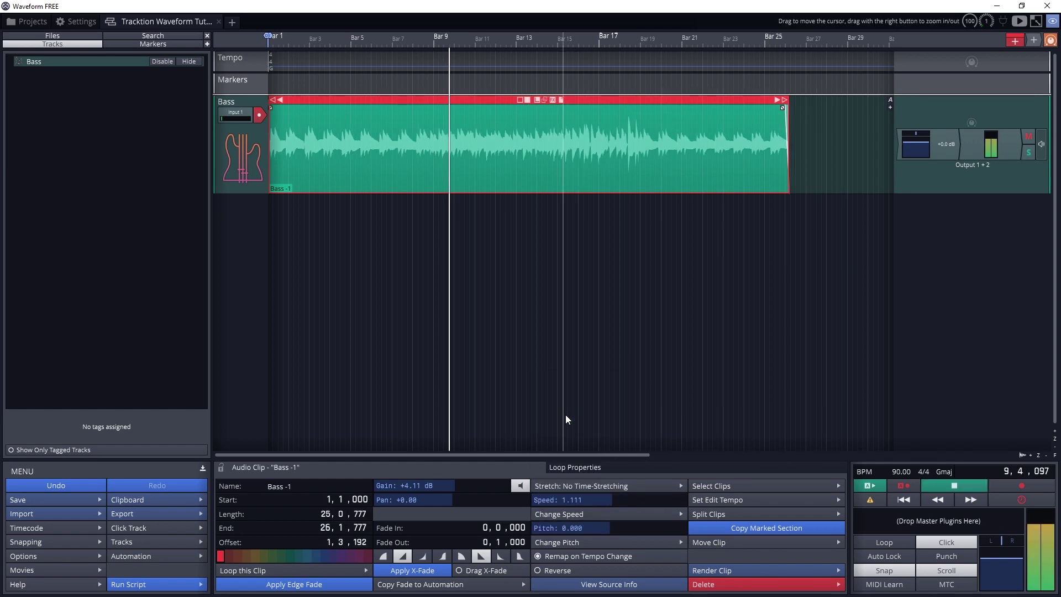
double_click(589, 501)
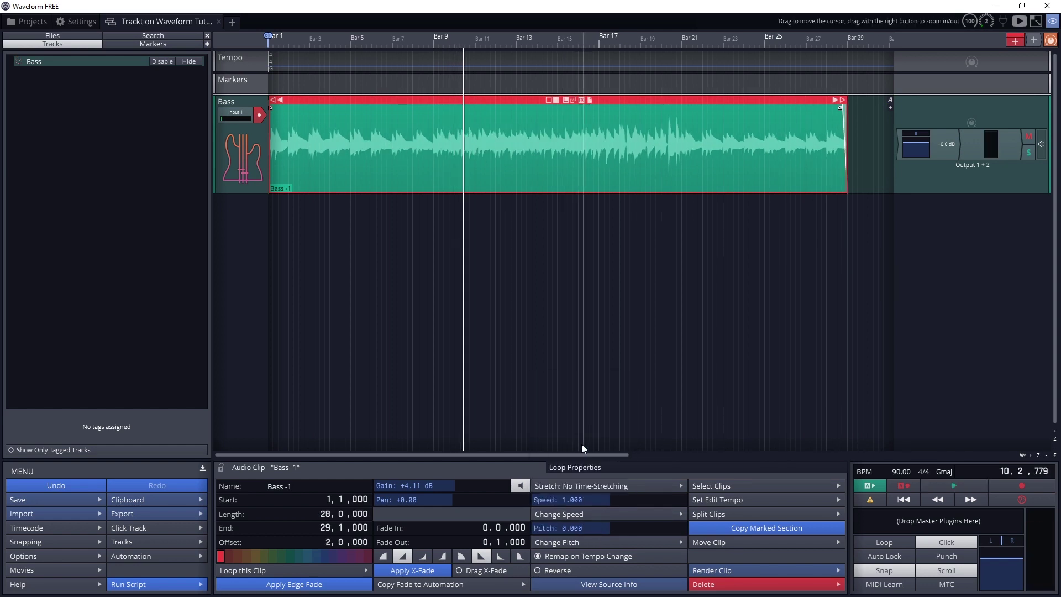
Play the clip reversed to listen, then turn reversing off and stop playback.
left_click(556, 570)
key("space")
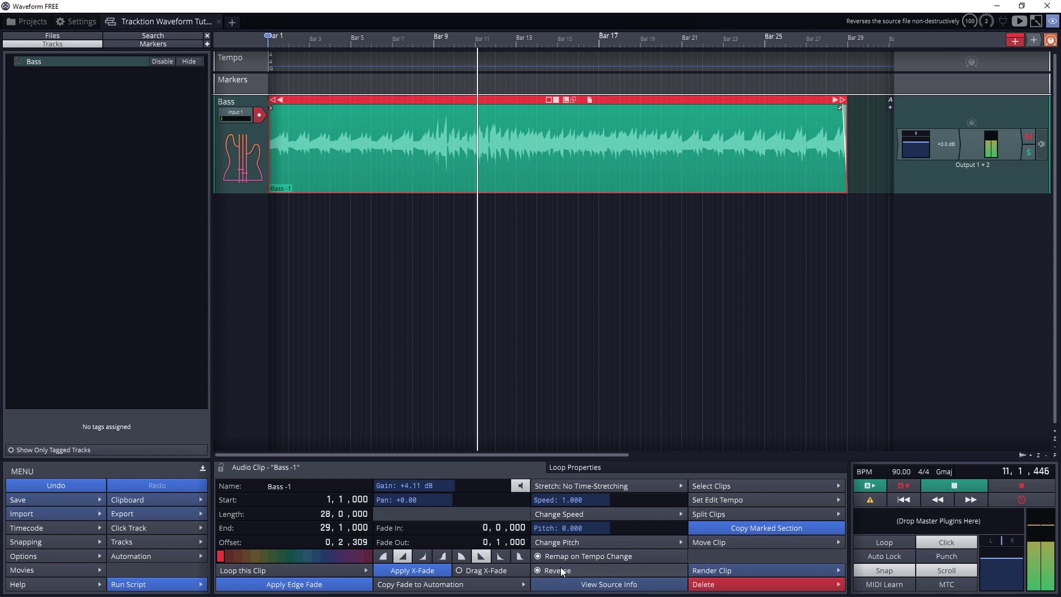
left_click(560, 570)
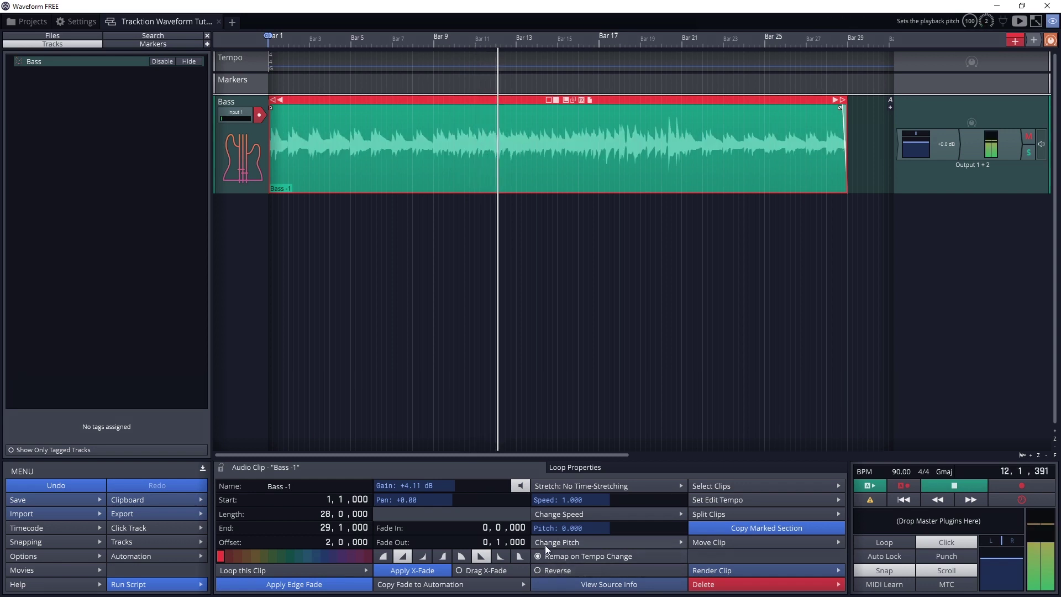
key("space")
Trim the Bass -1 clip start up to the playhead via the clip panel's Move Clip options.
left_click(710, 485)
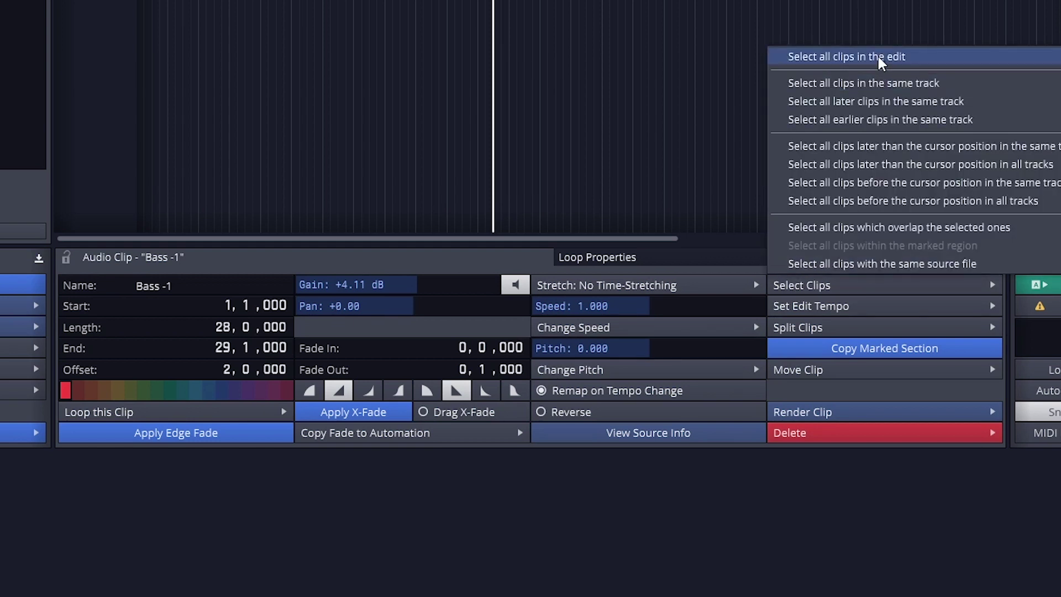
left_click(880, 58)
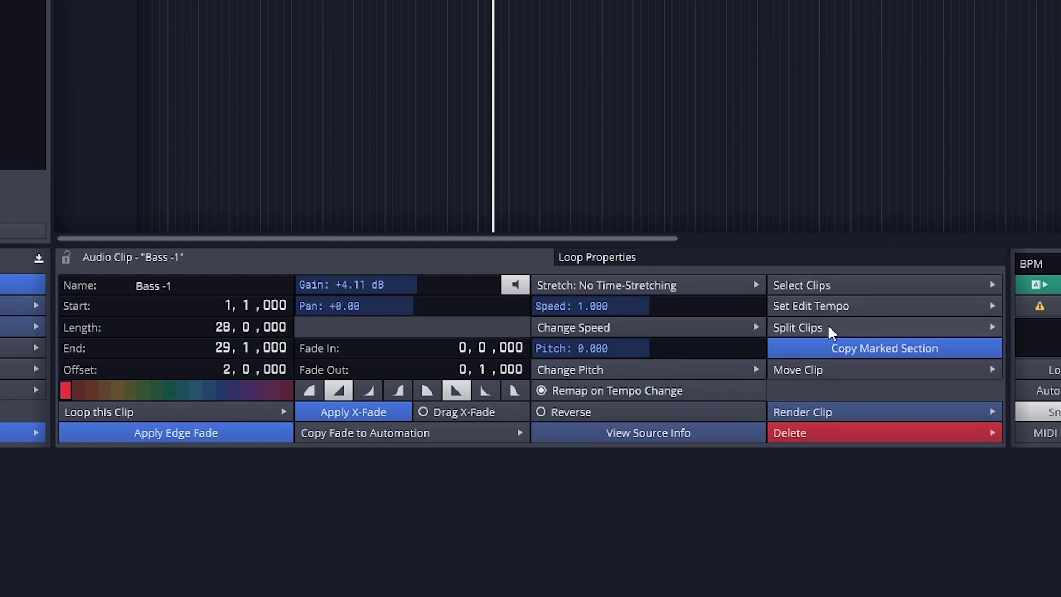
left_click(817, 370)
left_click(801, 399)
left_click(798, 327)
left_click(809, 348)
Undo the trim from the Menu panel, restoring Bass -1 to span 1,1,000 to 31,3,309.
left_click(831, 412)
left_click(753, 403)
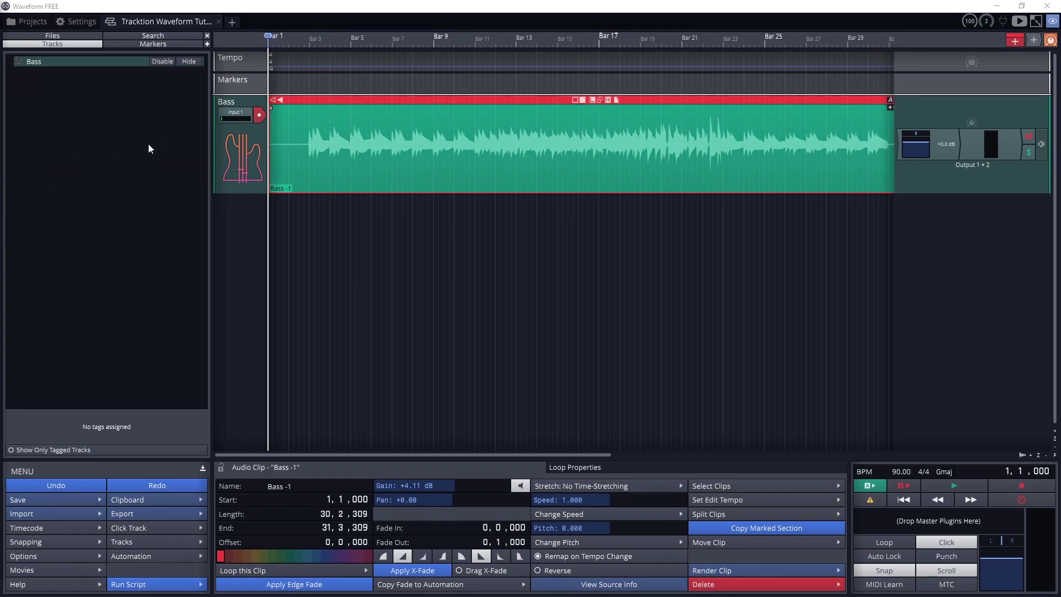
Trim both ends of the Bass -1 clip and move it to start at bar 3.
mouse_move(307, 99)
left_mouse_down()
mouse_move(382, 101)
mouse_move(320, 83)
mouse_move(270, 101)
mouse_move(307, 104)
left_mouse_up()
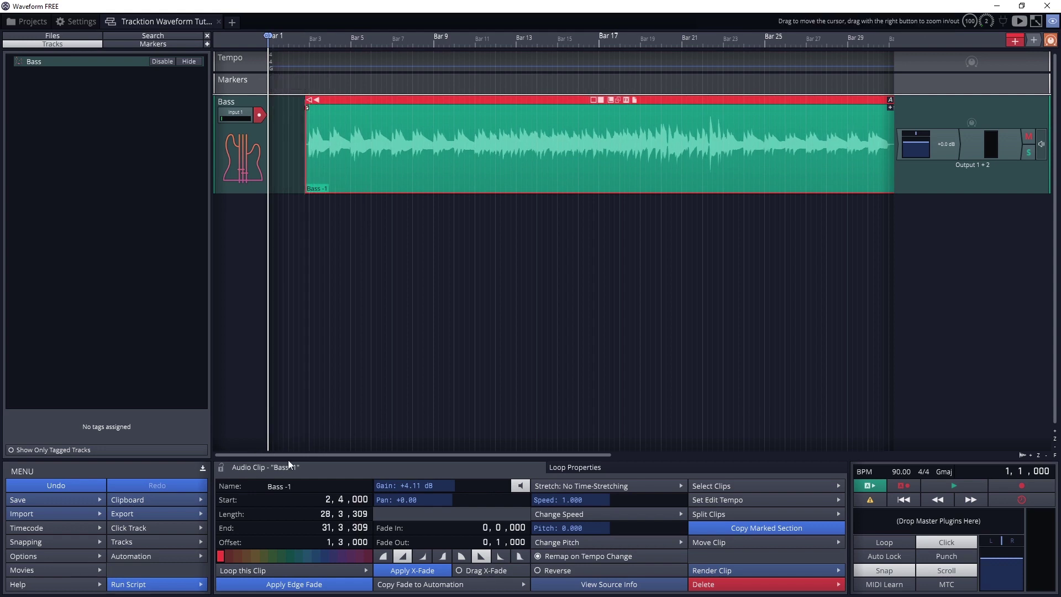
left_click_drag(351, 454, 462, 438)
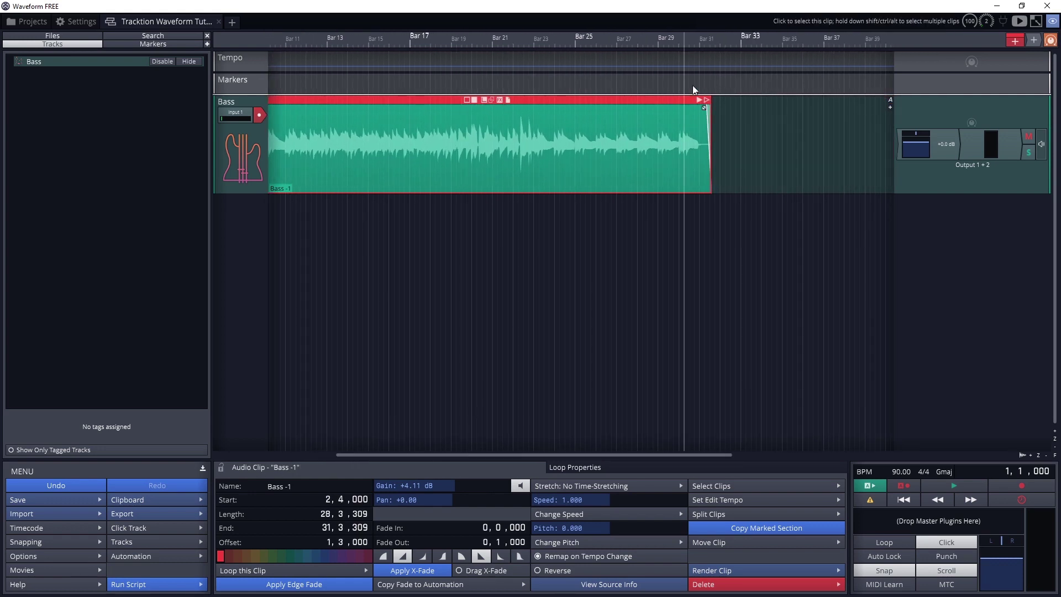
left_click_drag(710, 101, 705, 102)
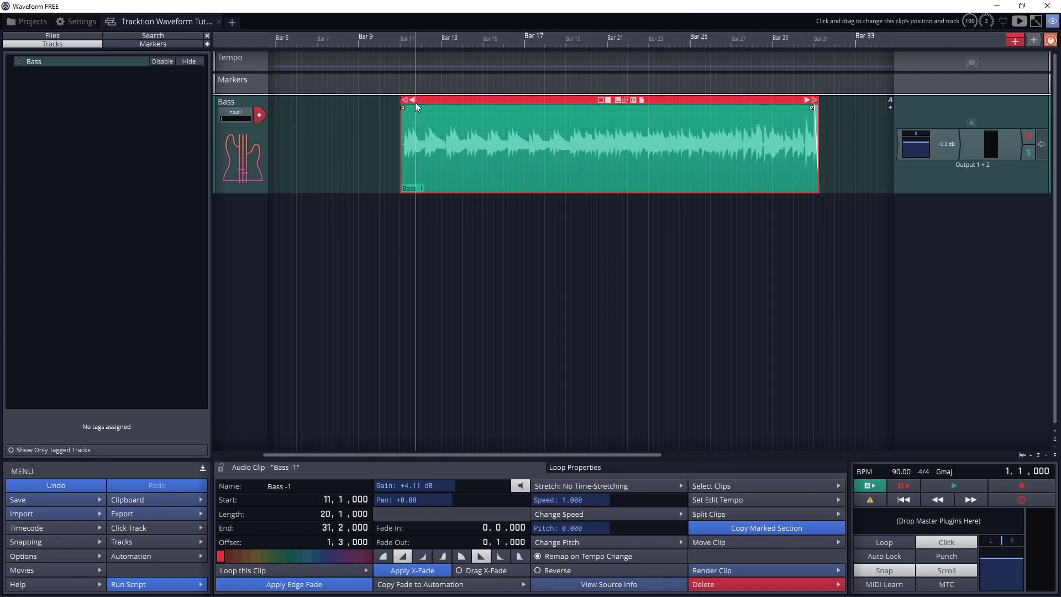
left_click_drag(416, 101, 193, 125)
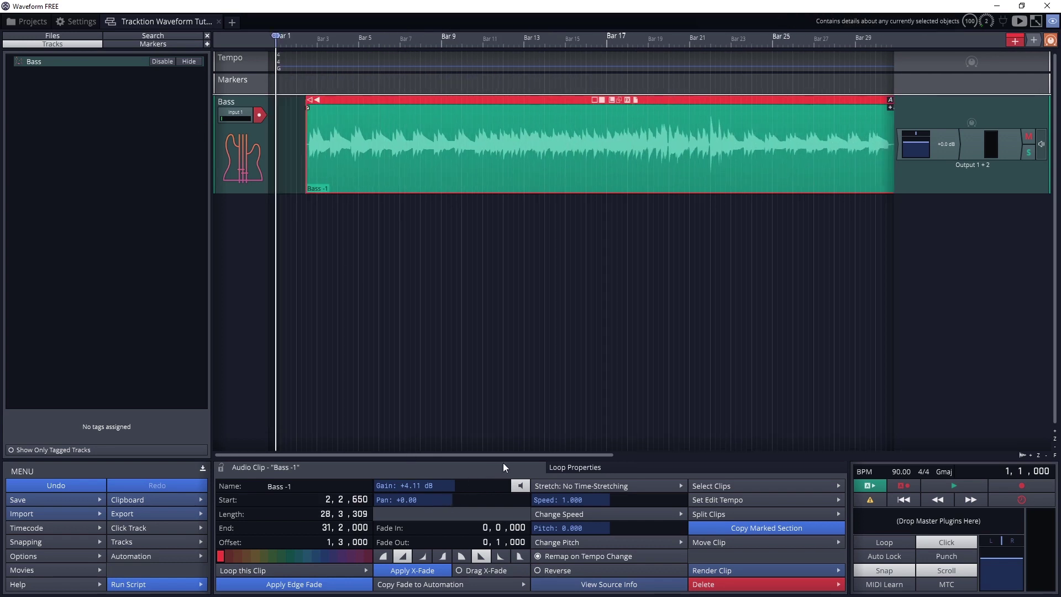
left_click_drag(515, 454, 520, 455)
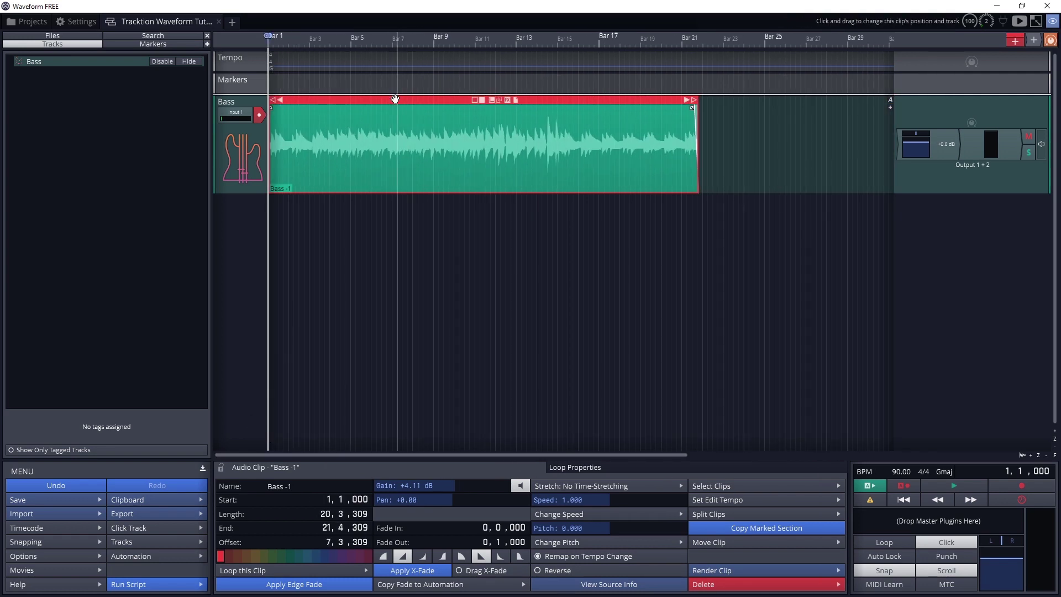
left_click_drag(397, 92, 480, 91)
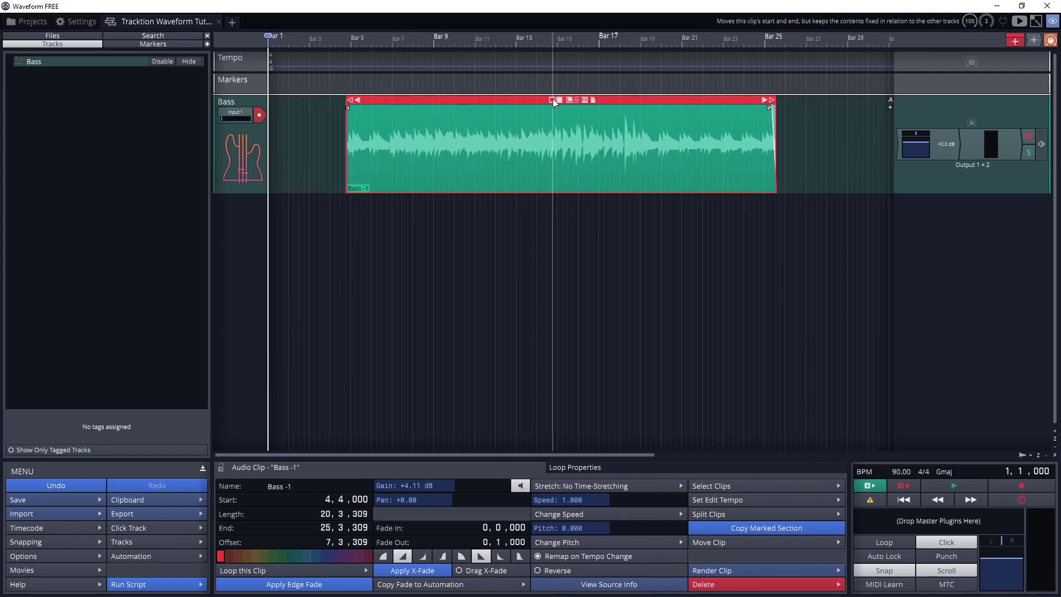
Slip the audio inside the clip, turn on looping, and extend the loop out to bar 59.
left_click_drag(552, 98, 325, 108)
left_click_drag(262, 114, 538, 108)
left_click(545, 100)
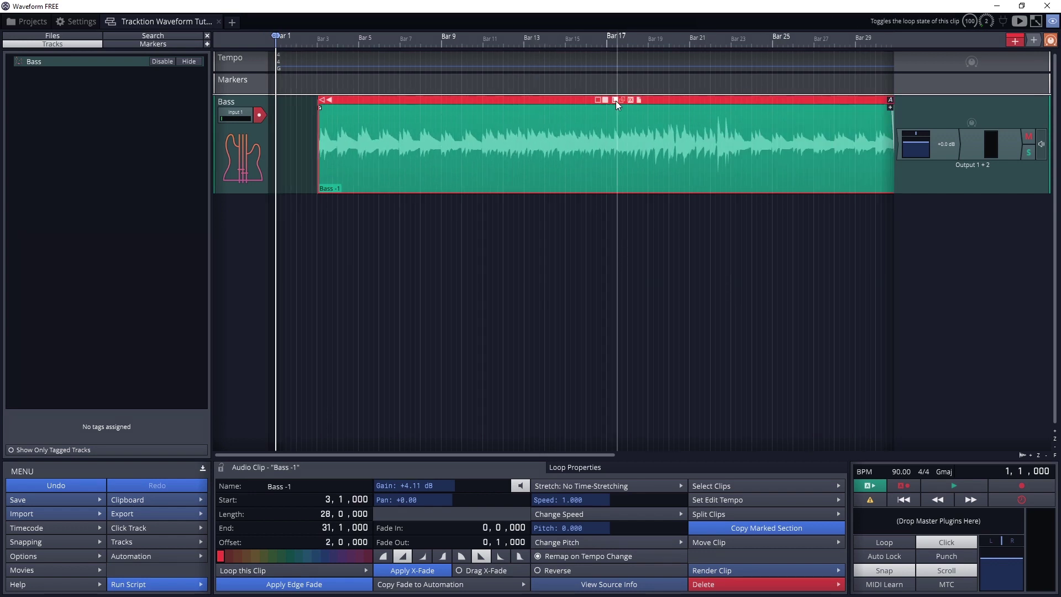
scroll(752, 138, "down", 5)
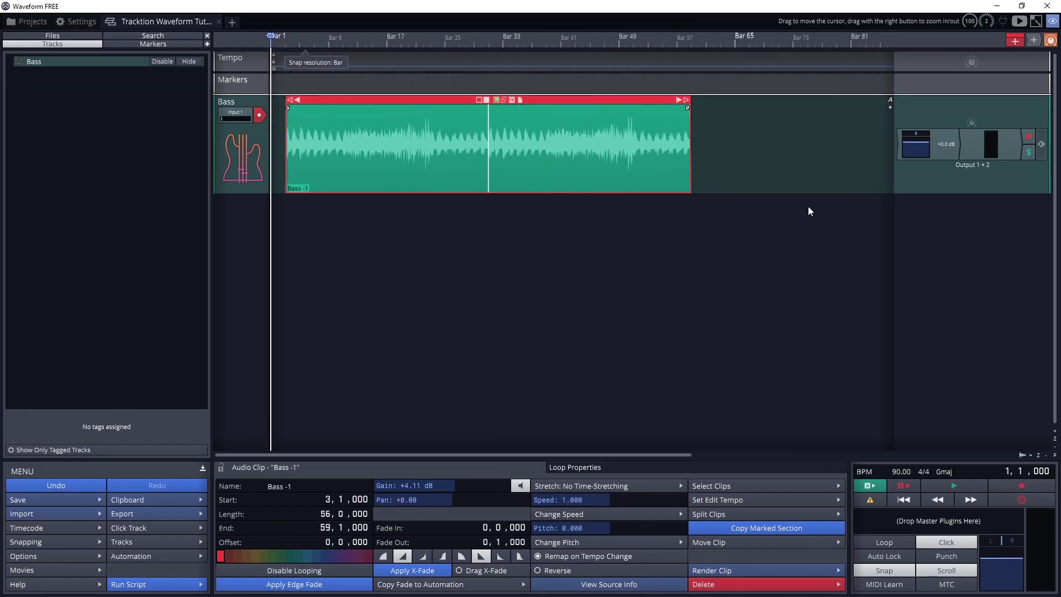
left_click_drag(689, 100, 859, 122)
Revert the clip edits, place a linked copy at bar 33, and browse the clip's plugin categories.
key("ctrl+z")
key("ctrl+z")
key("ctrl+z")
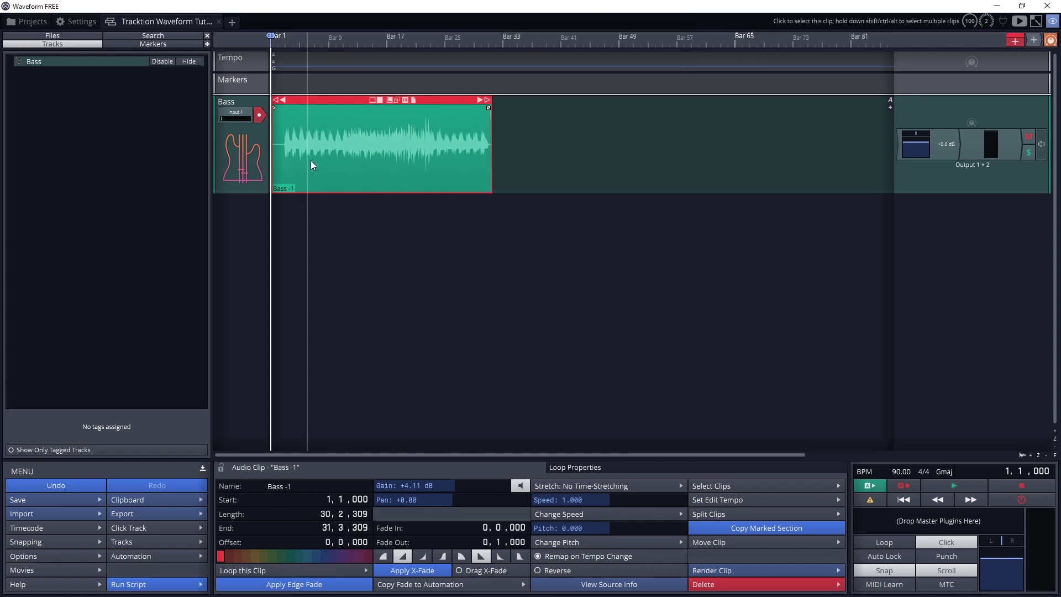
left_click_drag(395, 100, 866, 107)
left_click(406, 100)
mouse_move(450, 108)
left_click(497, 238)
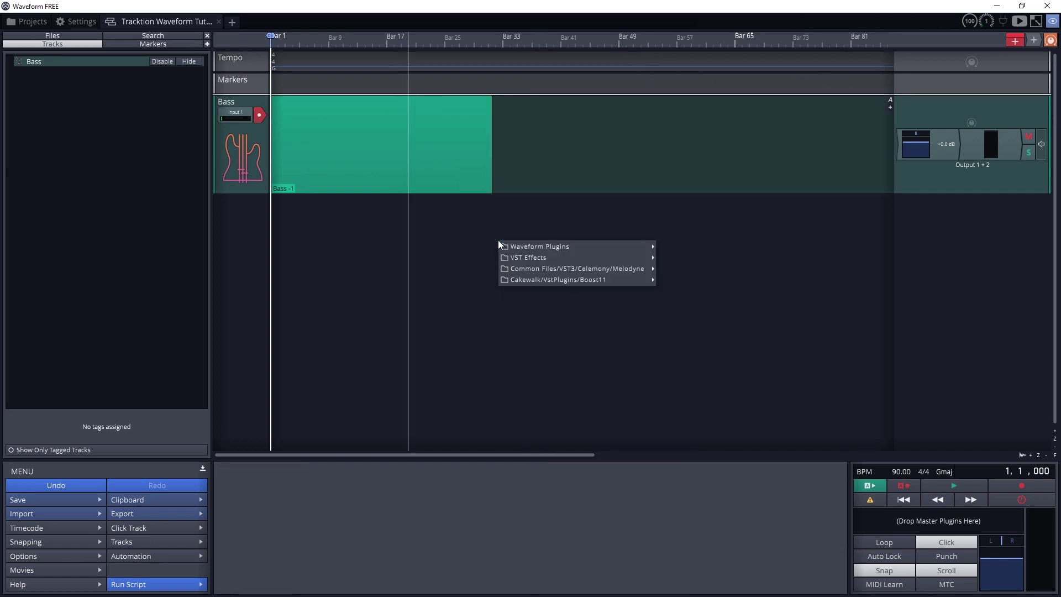
left_click(490, 138)
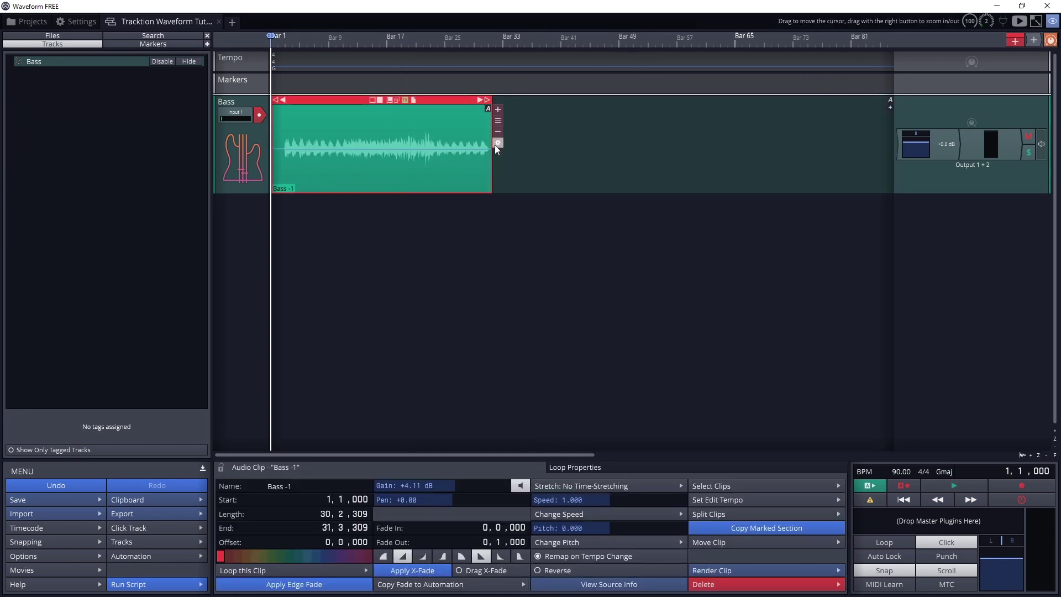
Move the compressor earlier in the clip's effect chain and render the clip as Bass -1(2).
left_click(495, 145)
left_click_drag(499, 131, 497, 145)
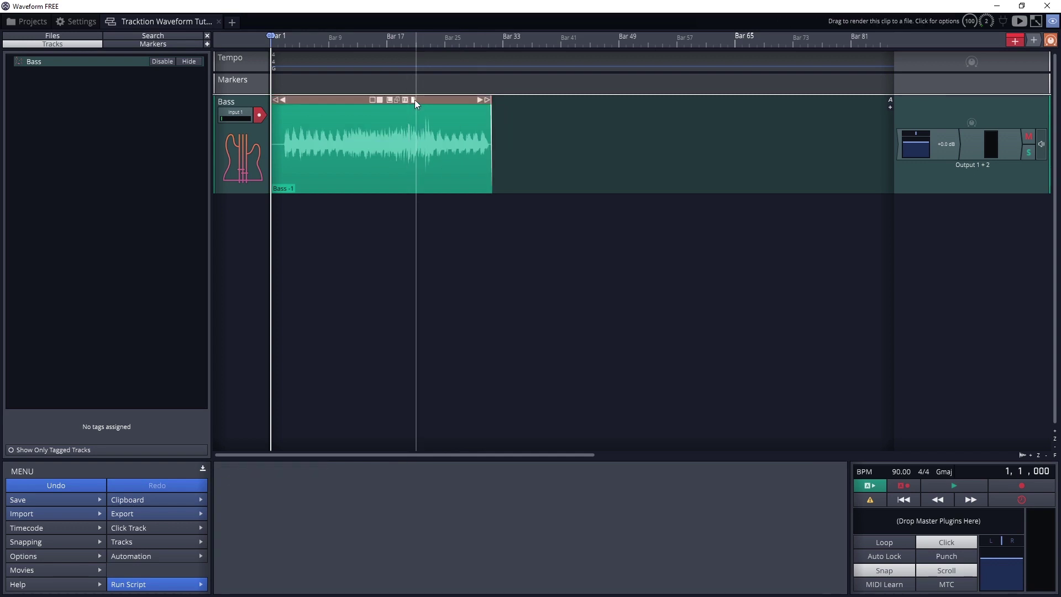
left_click_drag(414, 100, 573, 132)
Keep the rendered clip, then give the original Bass -1 a 2,0,595 fade-in and 1,1,938 fade-out.
left_click(549, 329)
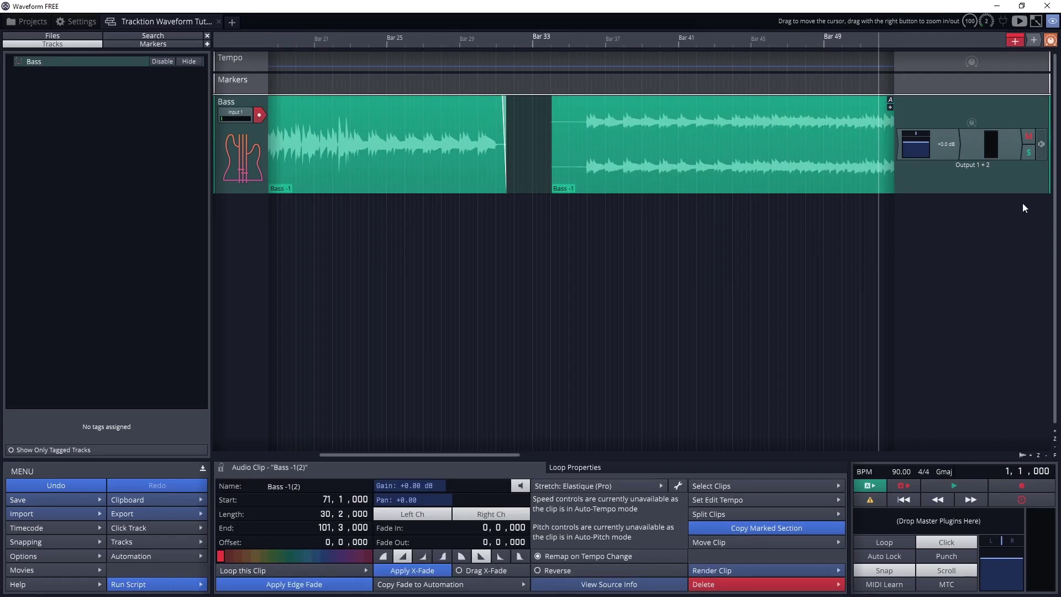
key("Home")
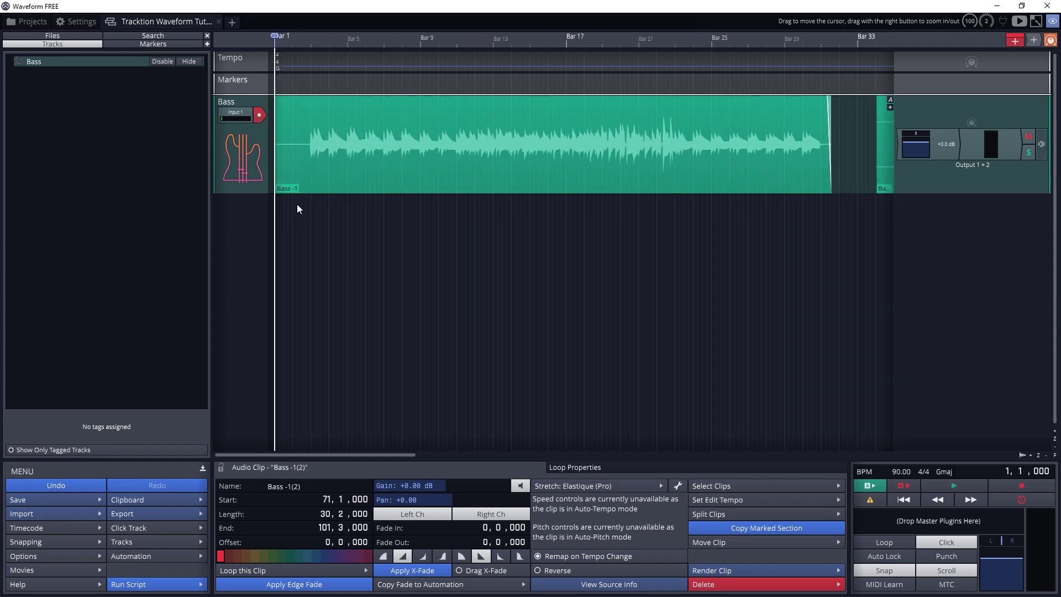
left_click(343, 163)
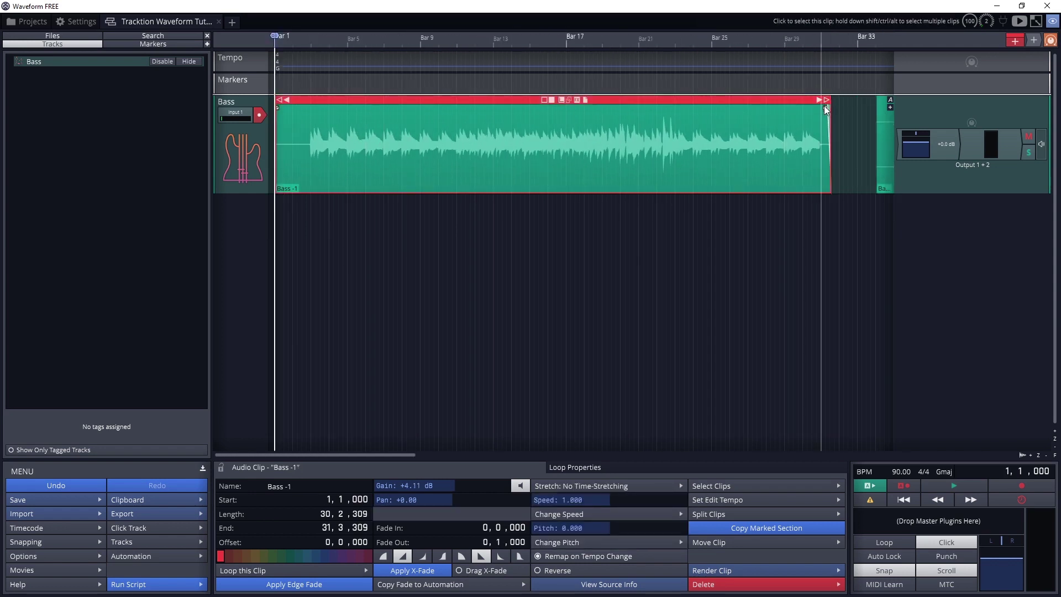
left_click_drag(824, 106, 810, 119)
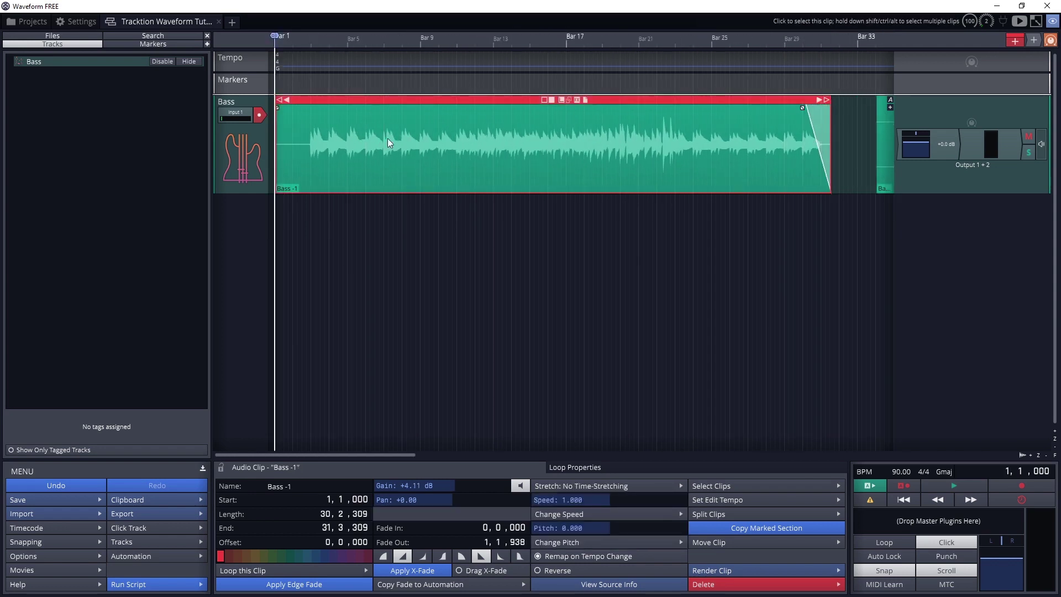
left_click_drag(277, 108, 316, 109)
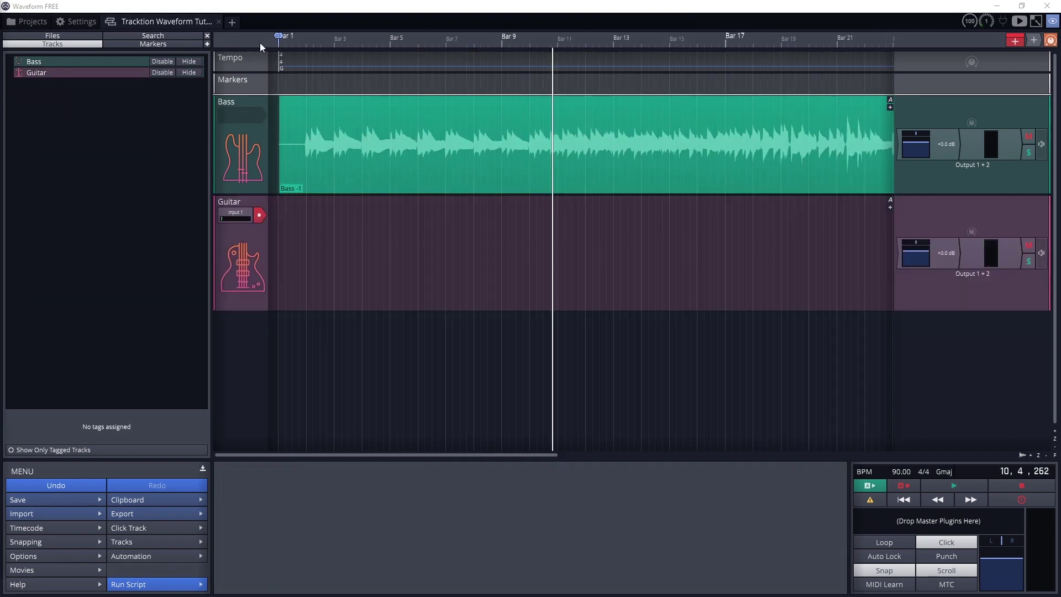
Drag the ruler's loop markers so the loop range runs from bar 1 to bar 11.
left_click_drag(279, 60, 528, 63)
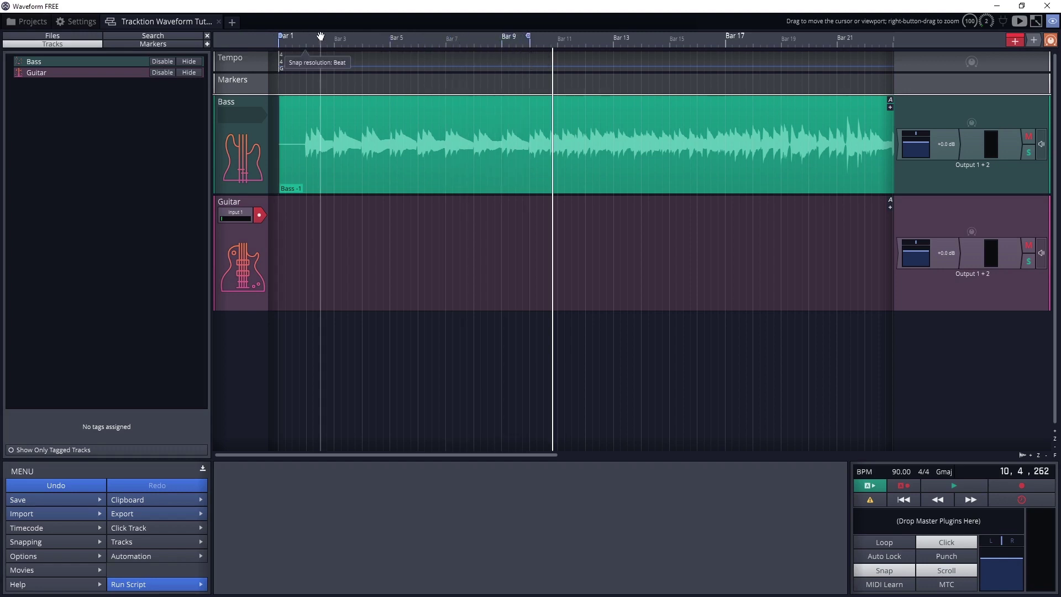
left_click_drag(278, 36, 307, 36)
left_click_drag(529, 35, 559, 35)
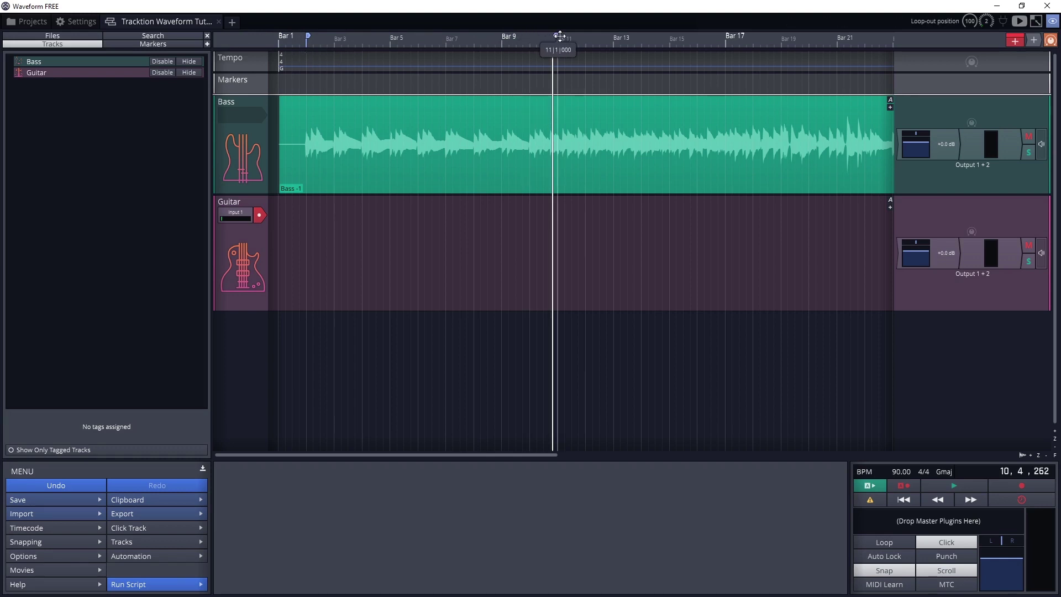
left_click_drag(308, 36, 271, 28)
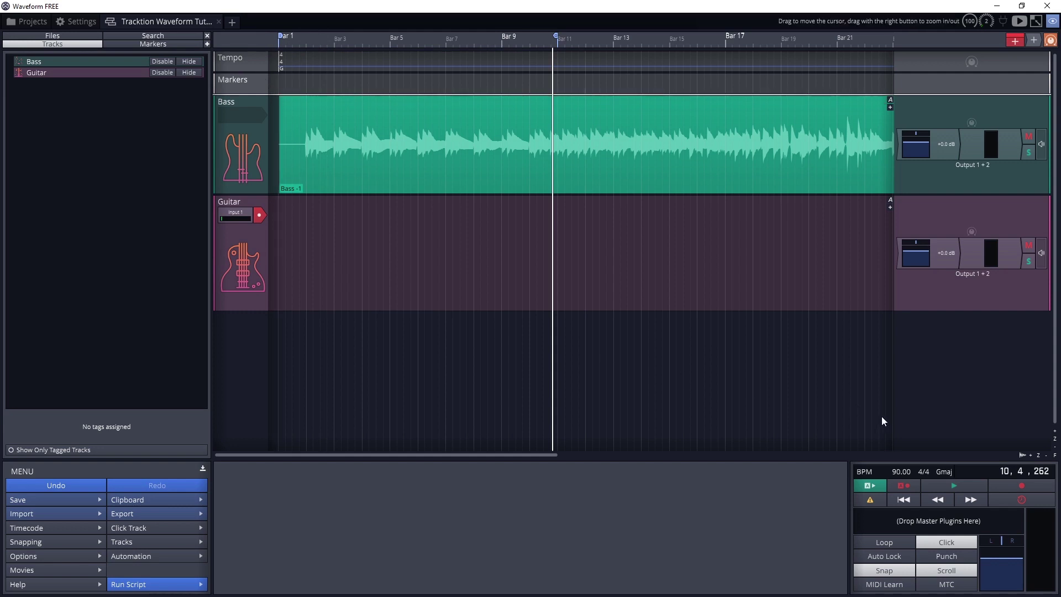
Record a looped guitar take over bars 1–11, creating Guitar Recording 1 take 1.
left_click(889, 541)
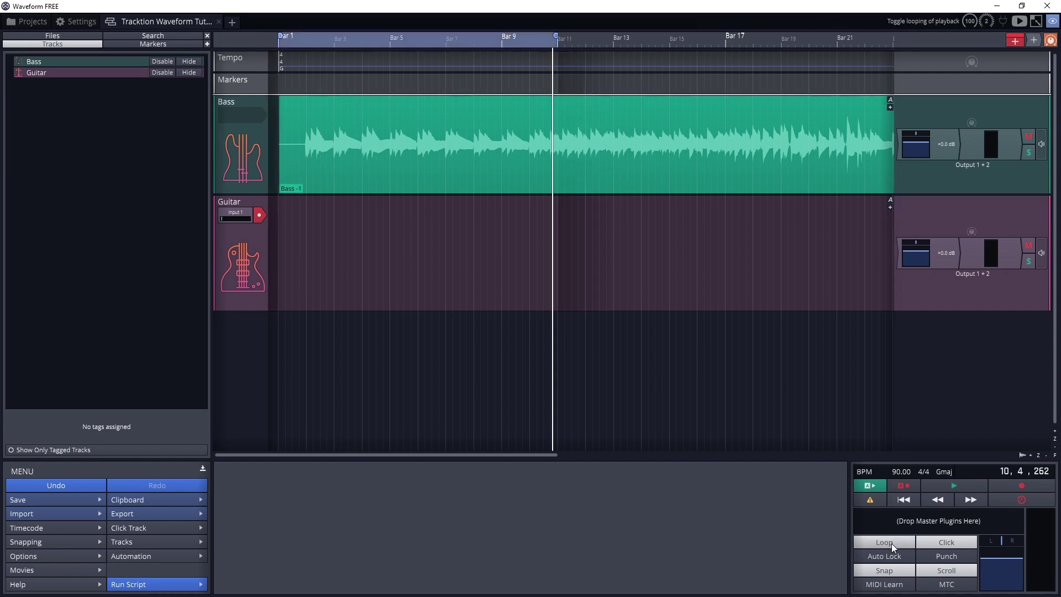
left_click(906, 504)
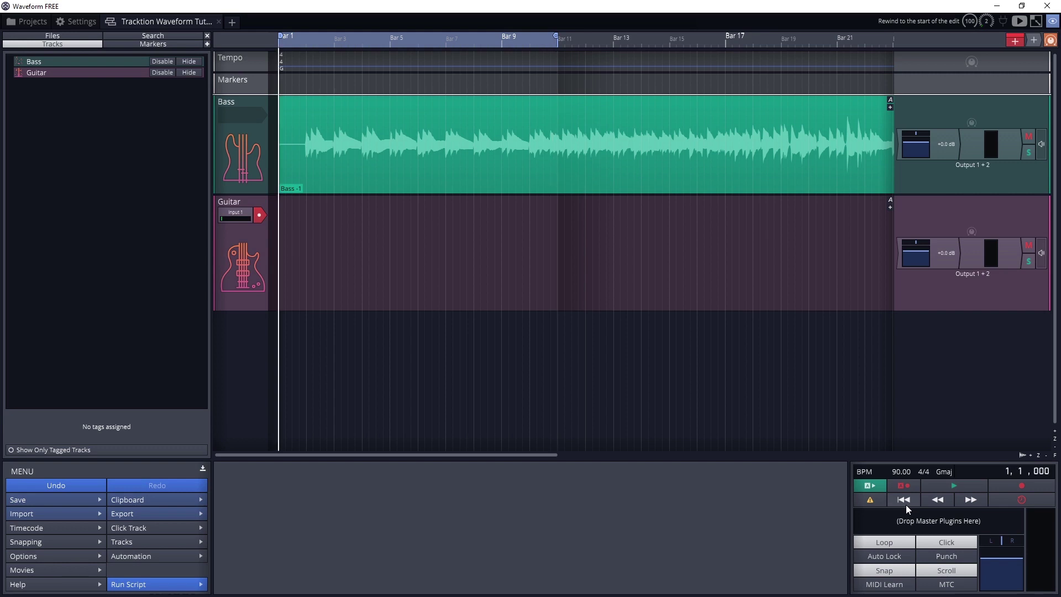
left_click(1010, 485)
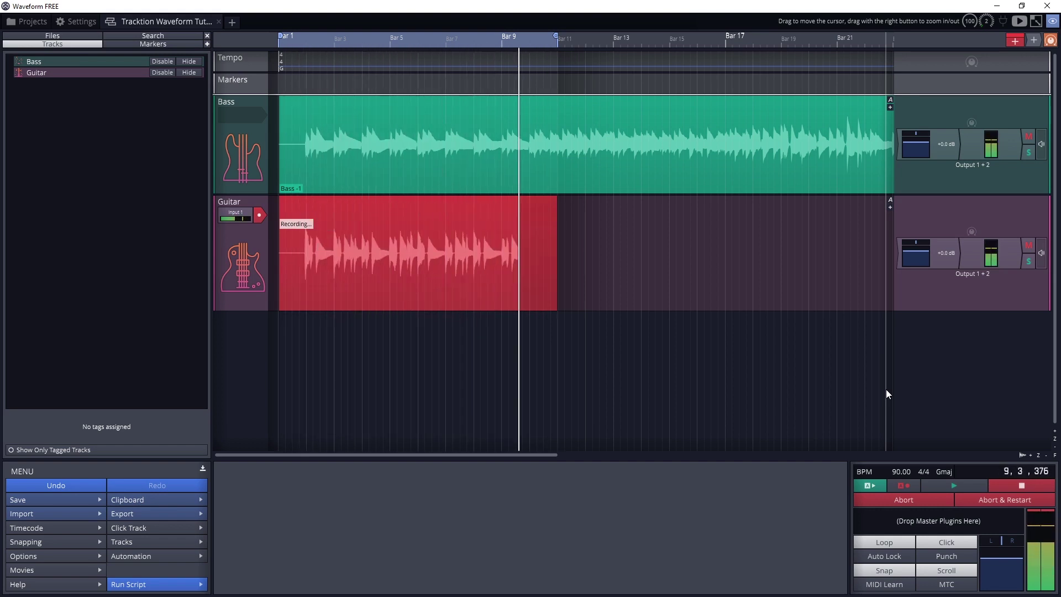
key("space")
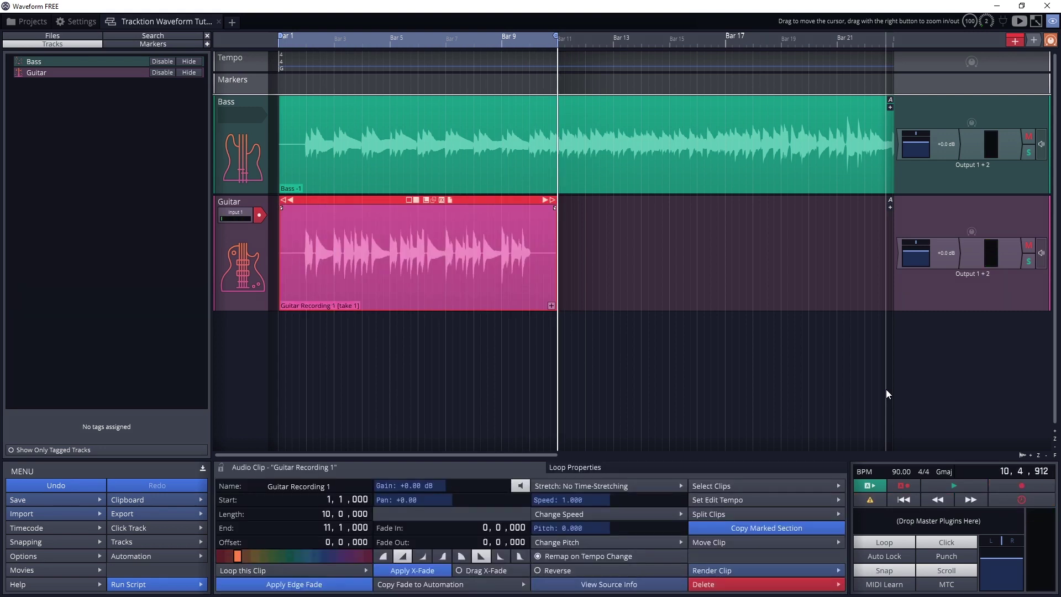
Switch Guitar Recording 1 from take 2 to take 5, then show all takes as stacked lanes.
left_click(551, 305)
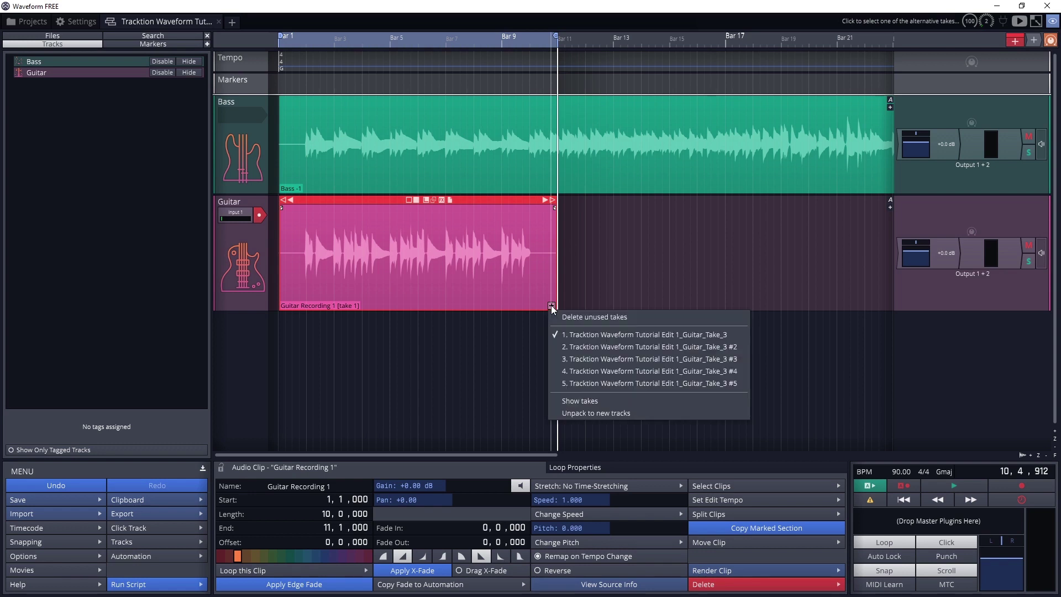
left_click(556, 346)
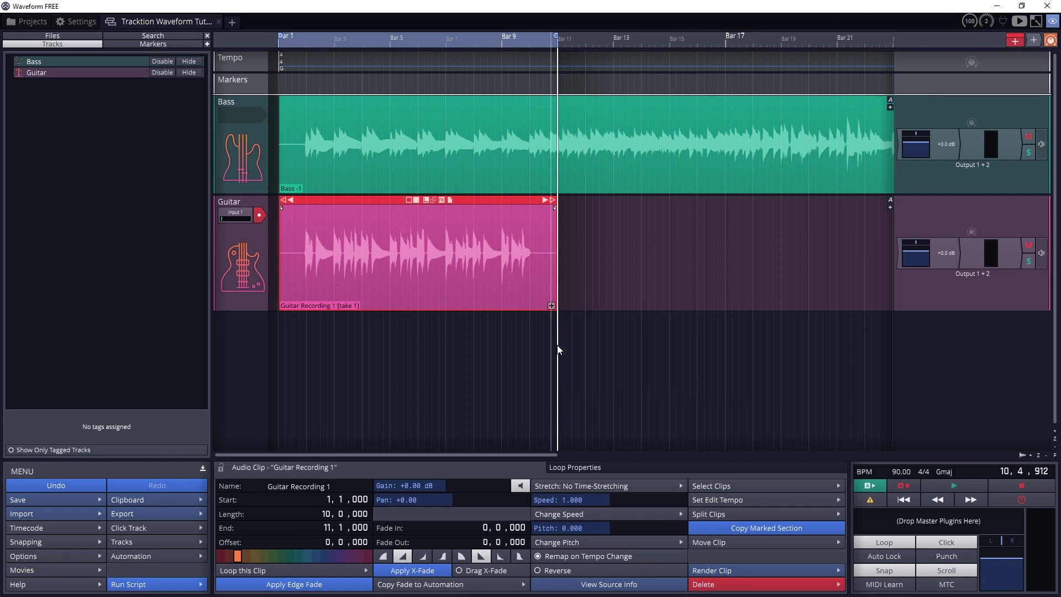
left_click(552, 306)
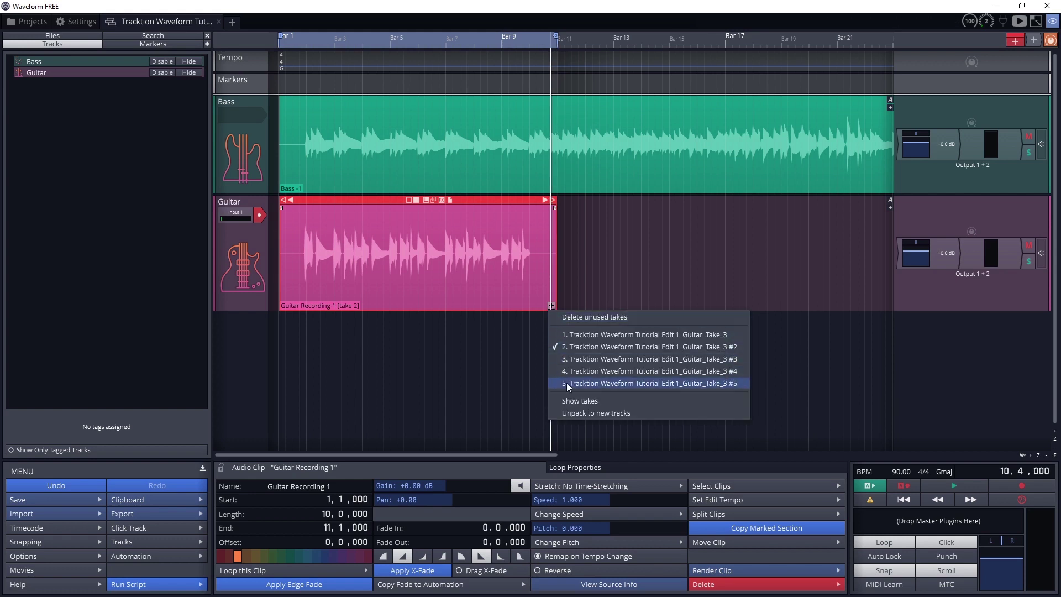
left_click(565, 383)
left_click(551, 305)
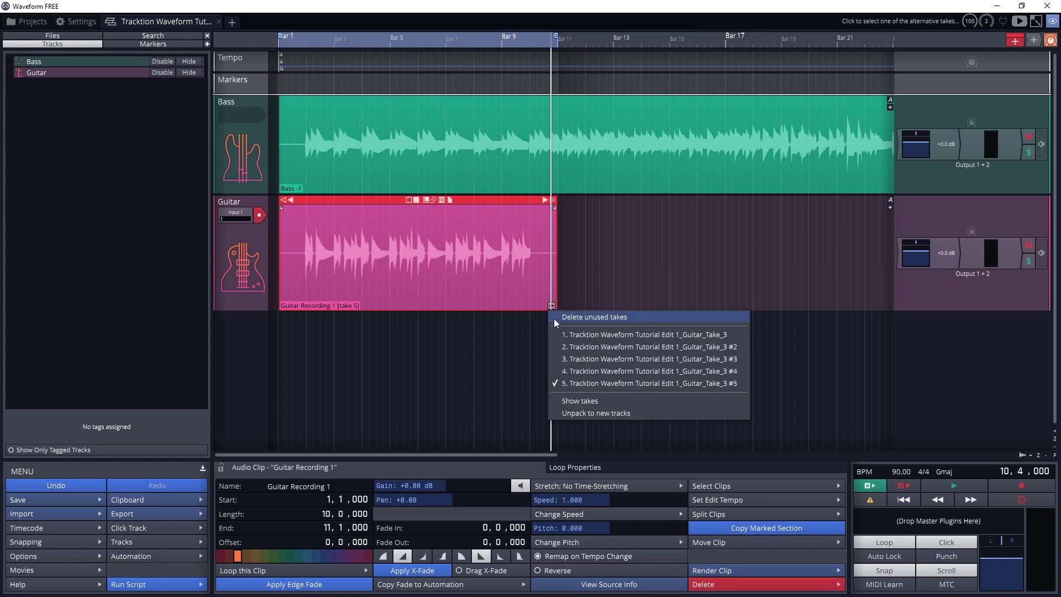
left_click(573, 401)
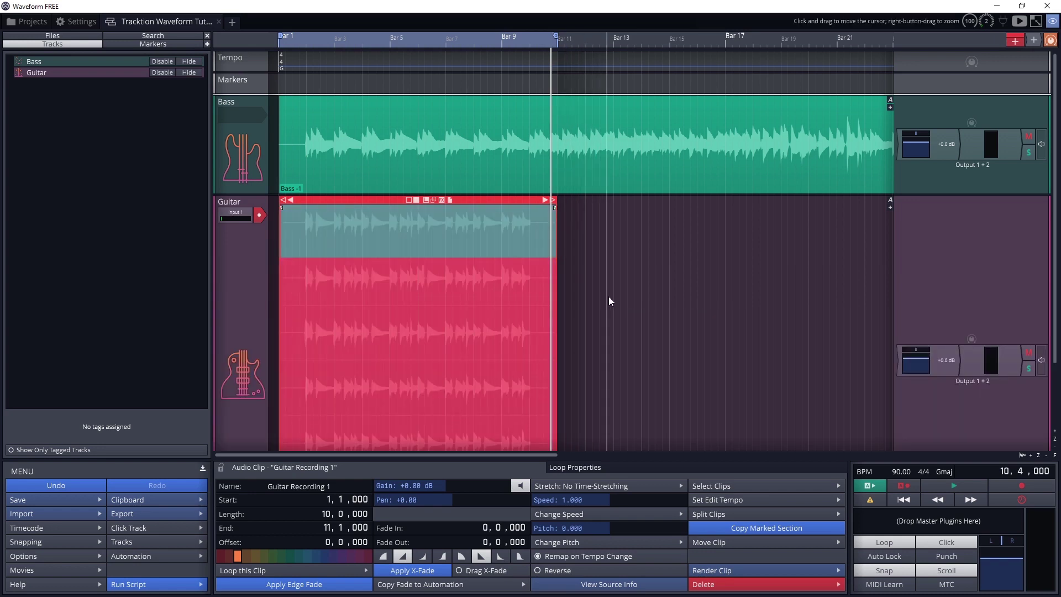
Scroll down to the Guitar track's take lanes and back to bar 1.
scroll(608, 296, "right", 2)
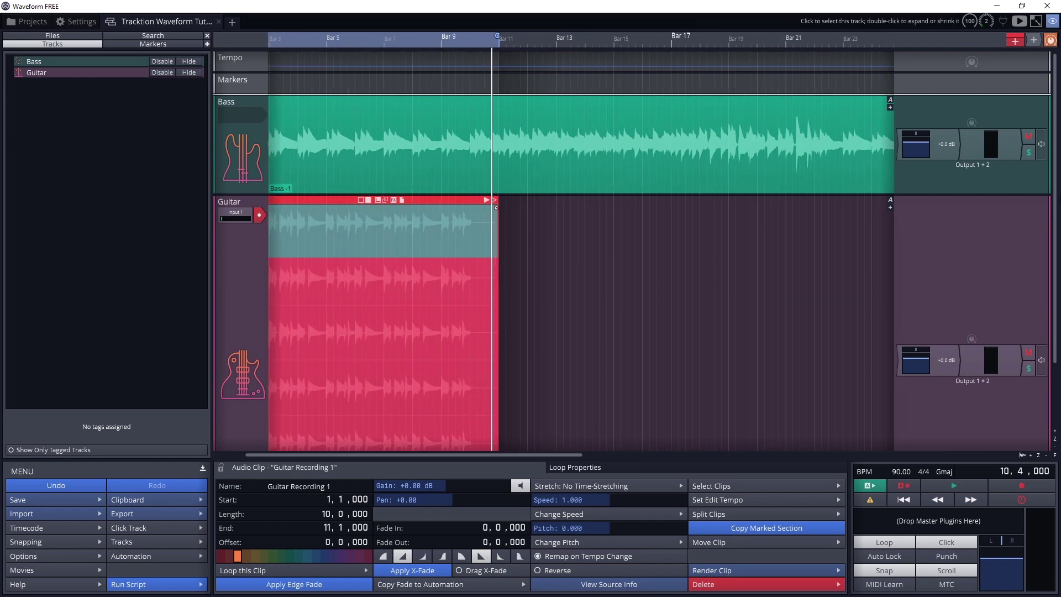
scroll(1026, 229, "down", 3)
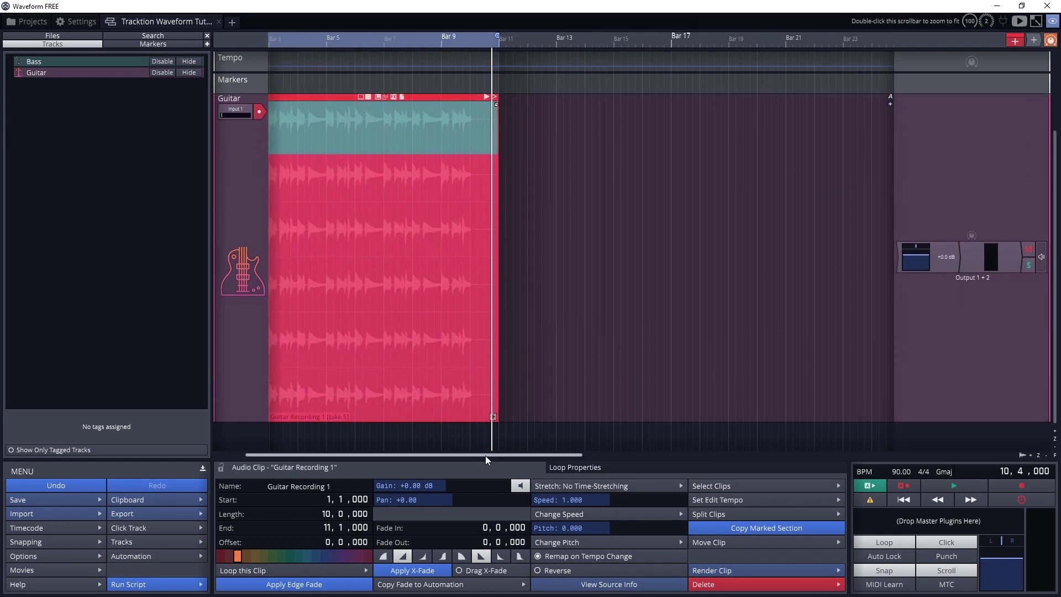
left_click_drag(485, 455, 429, 452)
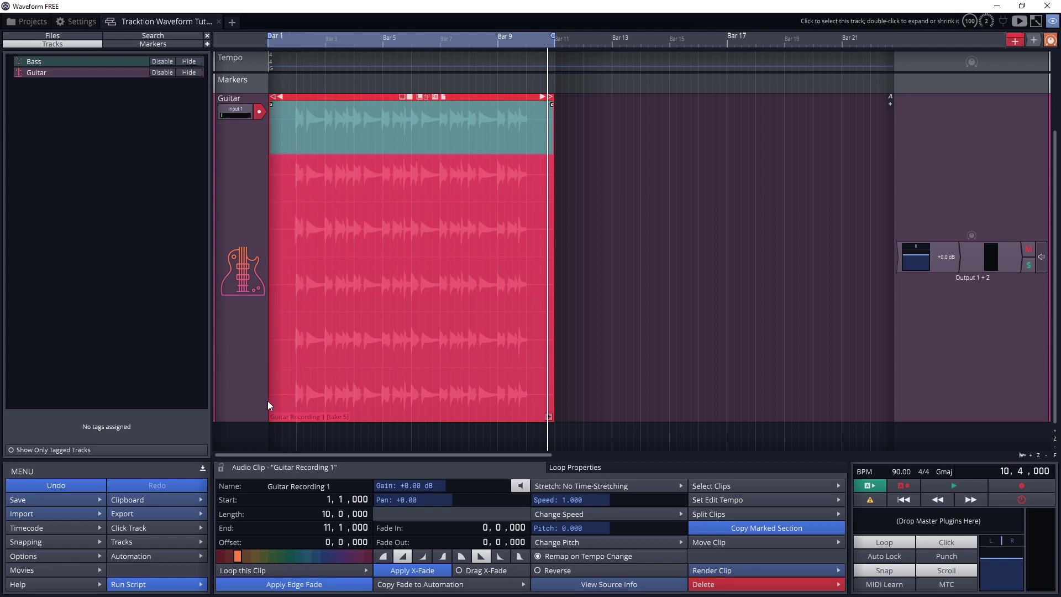
Mark comp sections from take 5, take 4 and take 2 (from bar 8), adjusting boundaries during playback.
left_click_drag(270, 400, 359, 402)
key("space")
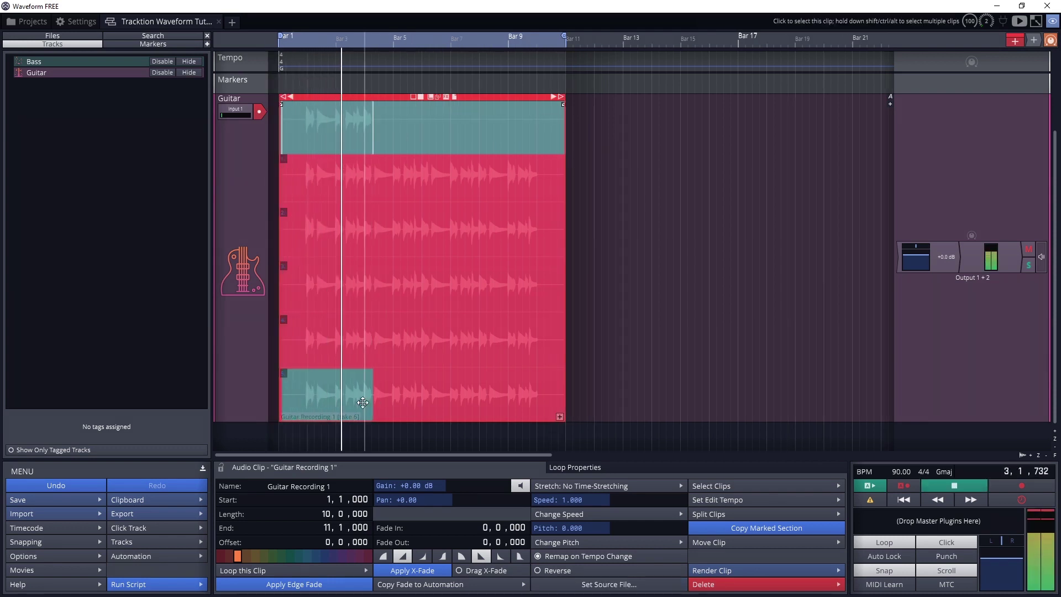
left_click_drag(375, 340, 476, 341)
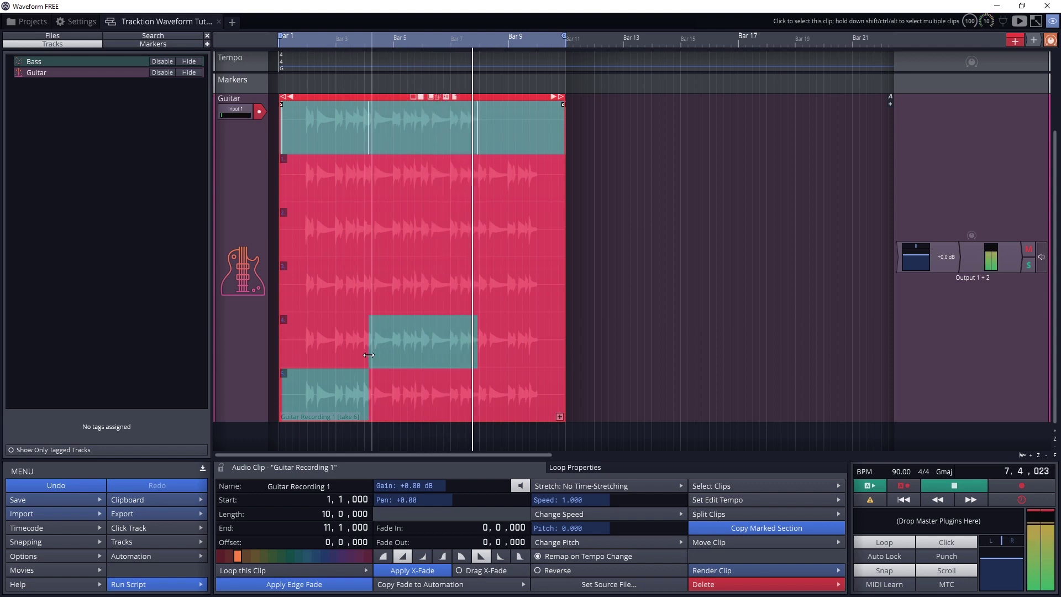
left_click(484, 248)
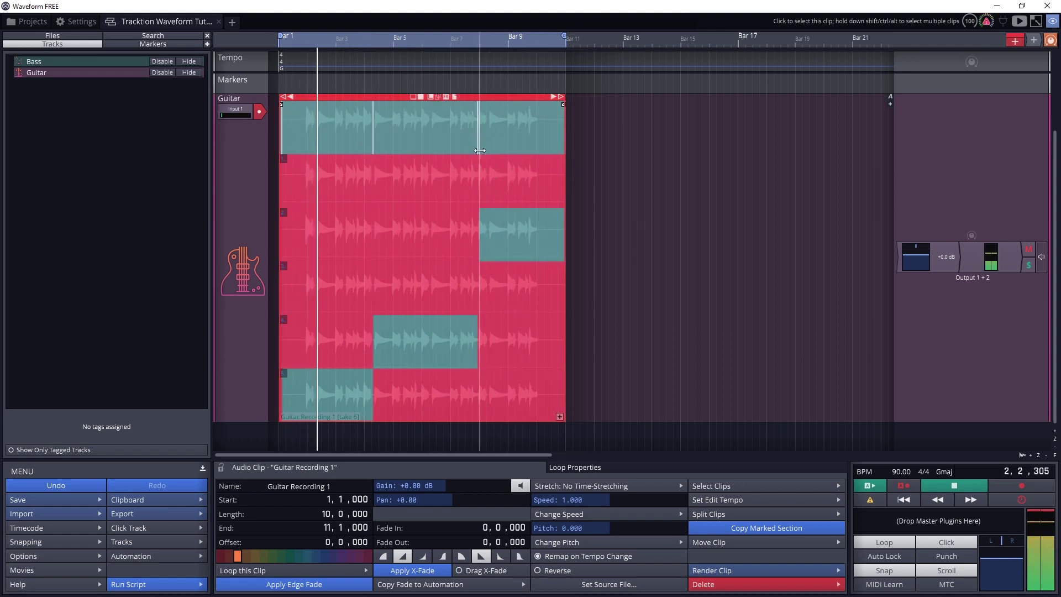
left_click_drag(484, 254, 490, 254)
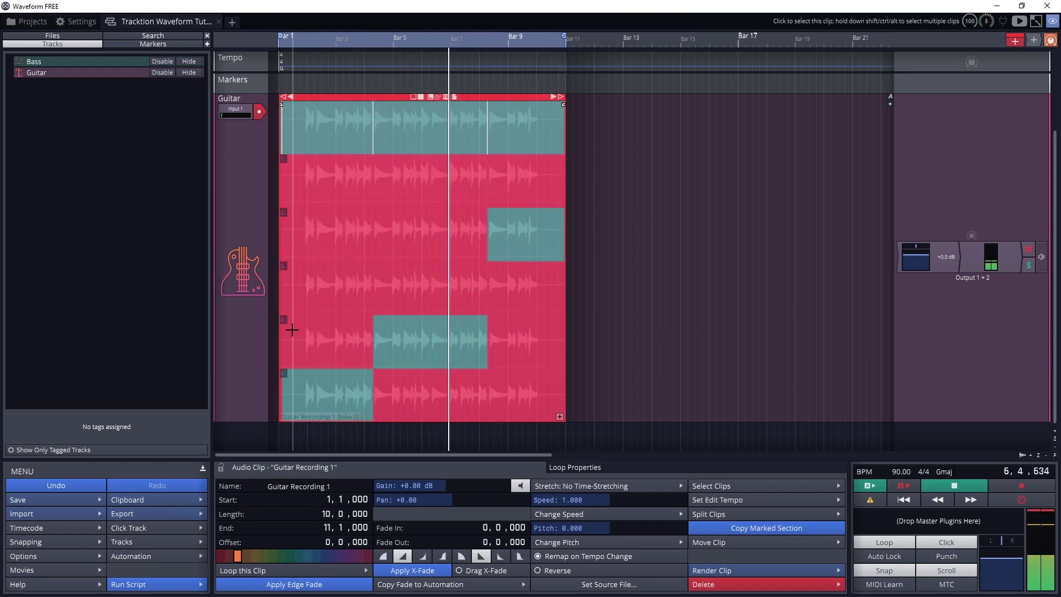
key("ctrl+z")
key("ctrl+z")
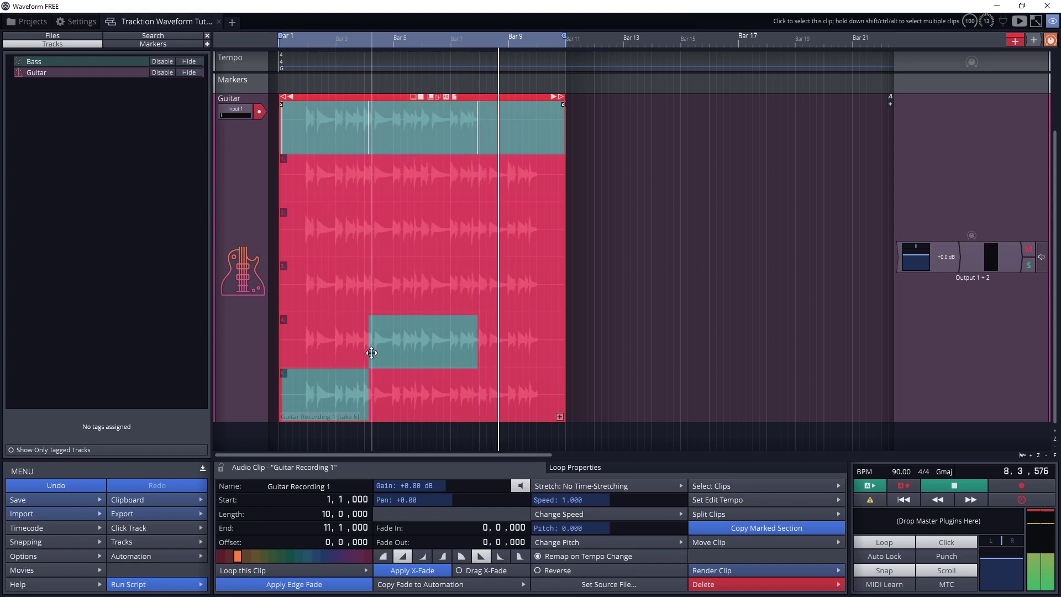
left_click_drag(369, 139, 373, 138)
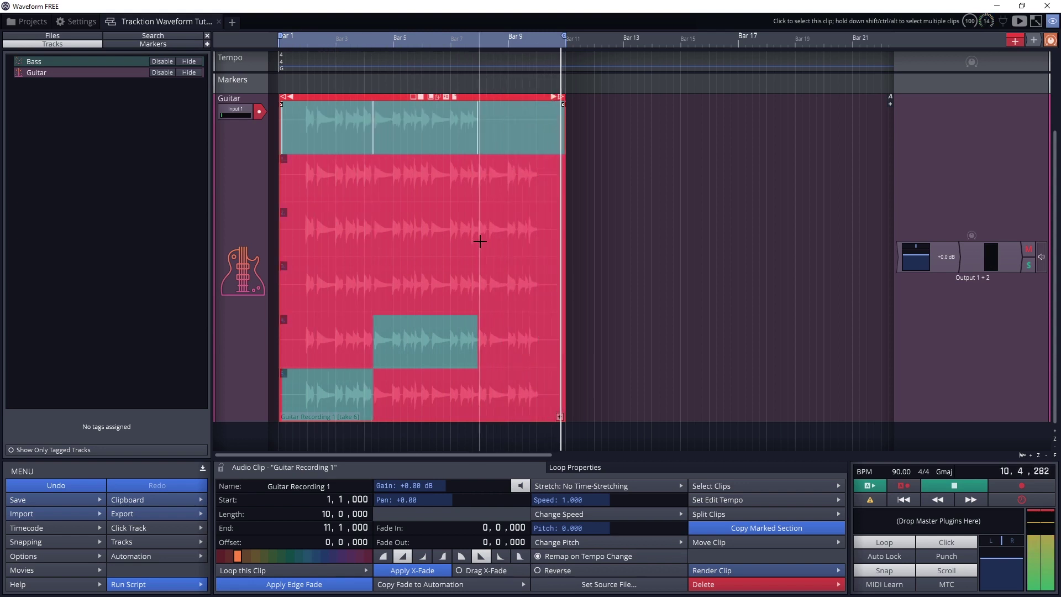
left_click_drag(478, 241, 575, 246)
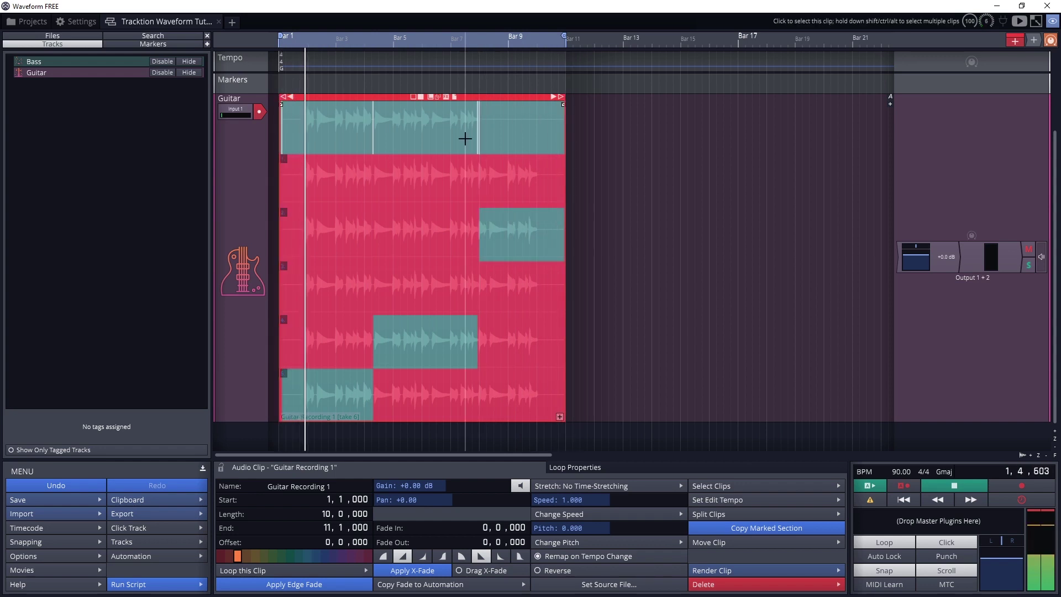
left_click_drag(479, 153, 480, 154)
mouse_move(482, 252)
left_mouse_down()
mouse_move(467, 252)
mouse_move(488, 251)
left_mouse_up()
Settle the middle section on take 4 and the final section on take 3, then stop playback.
left_click(519, 182)
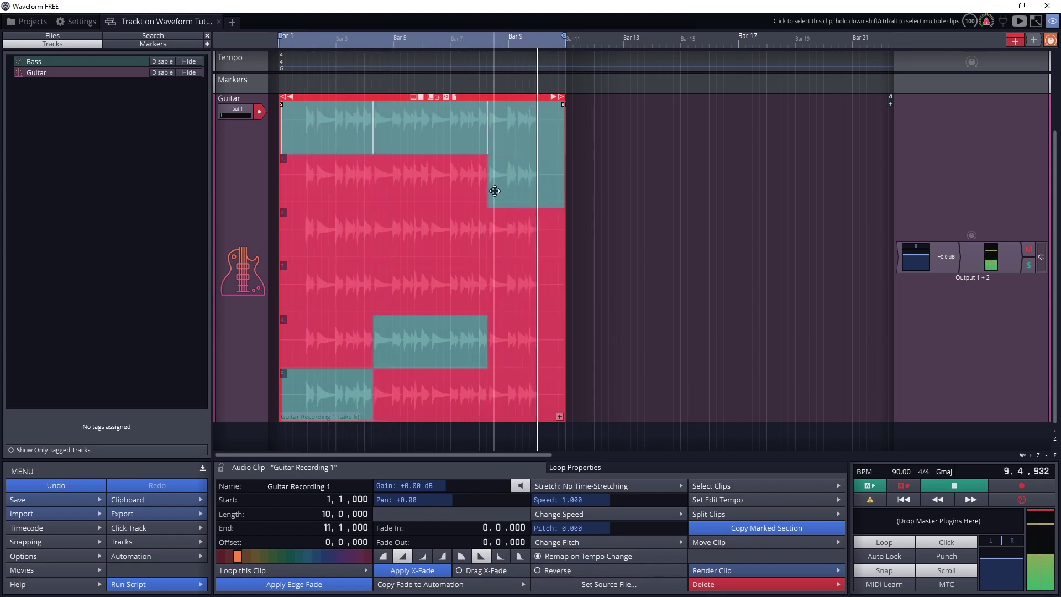
left_click(411, 291)
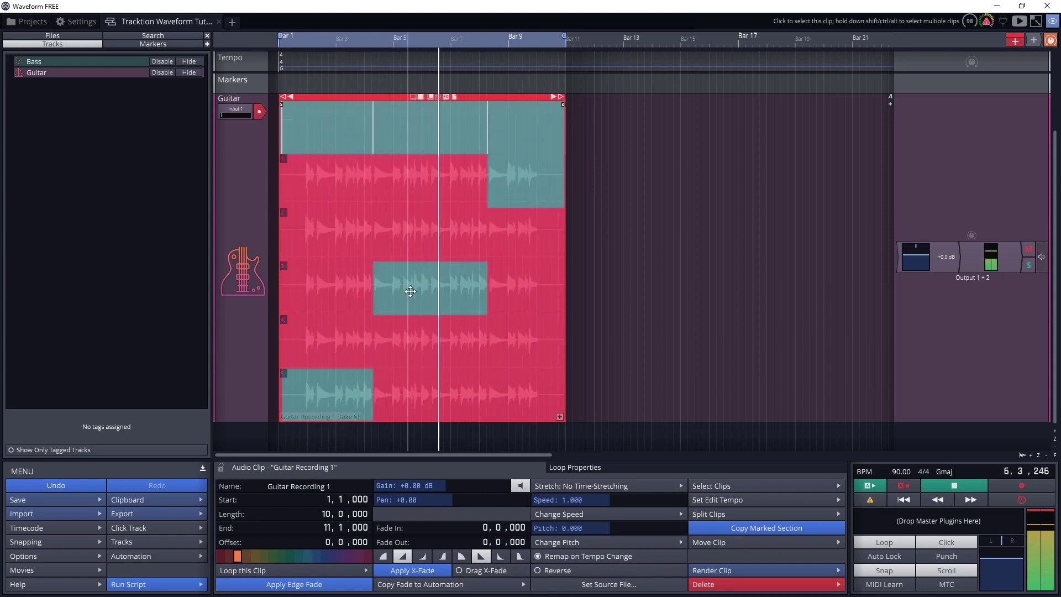
left_click(420, 250)
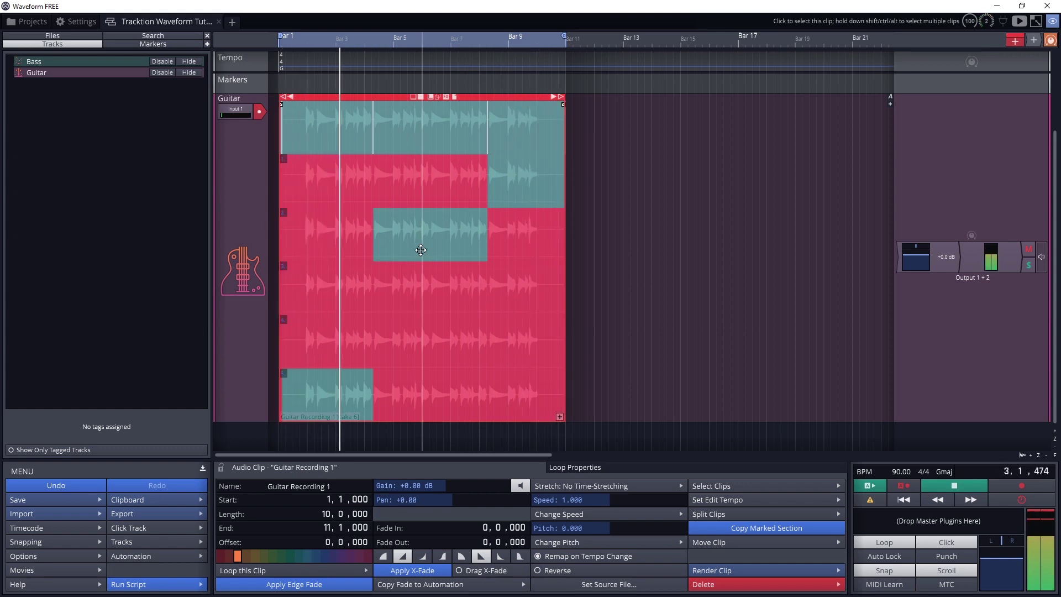
left_click(407, 333)
left_click(509, 288)
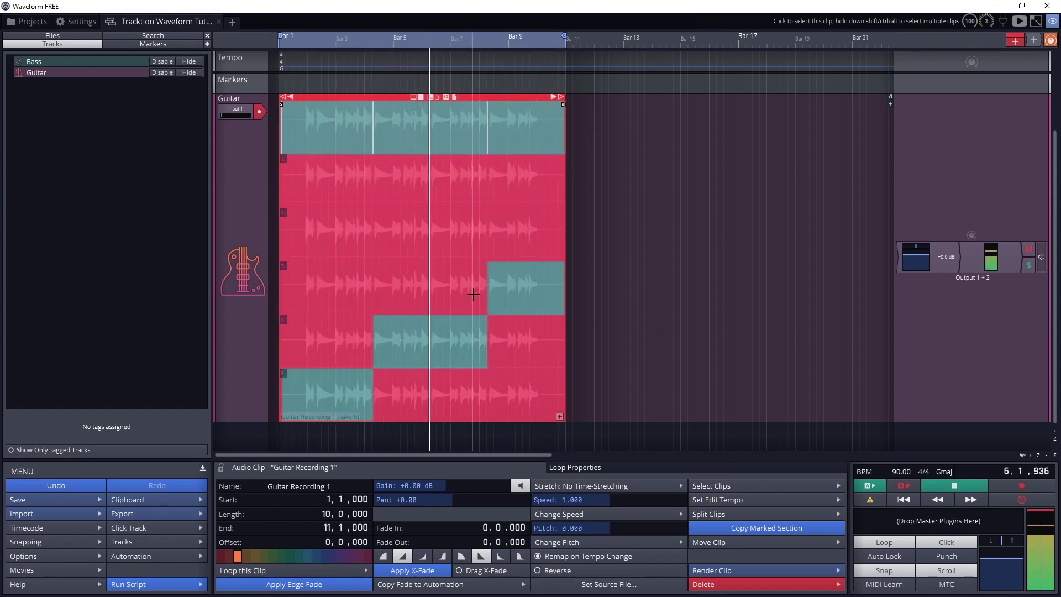
left_click(488, 56)
key("space")
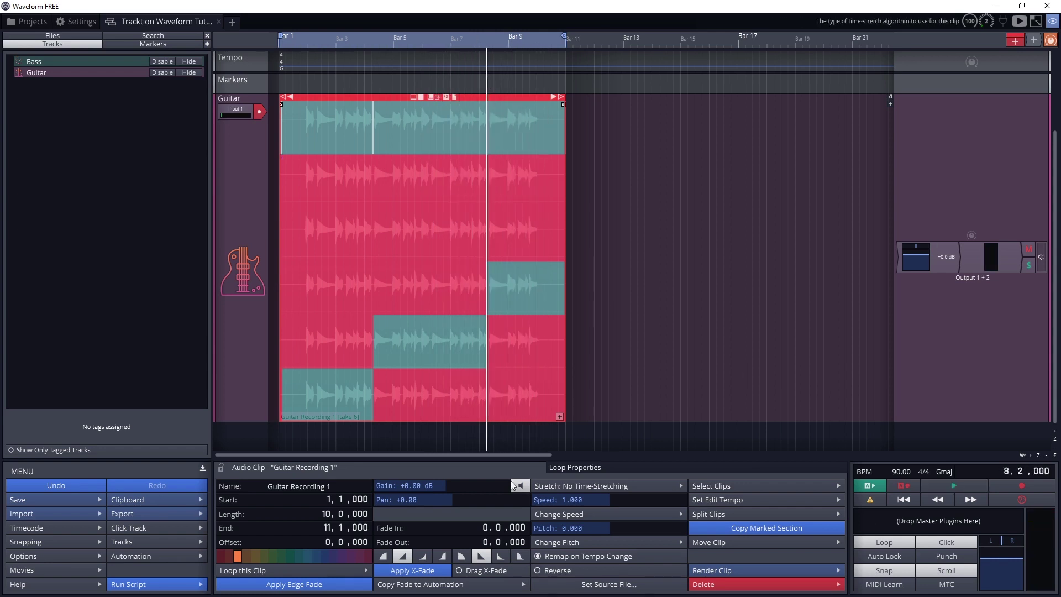
Split the comped guitar clip at the playhead near bar 8.
left_click(710, 516)
left_click(723, 529)
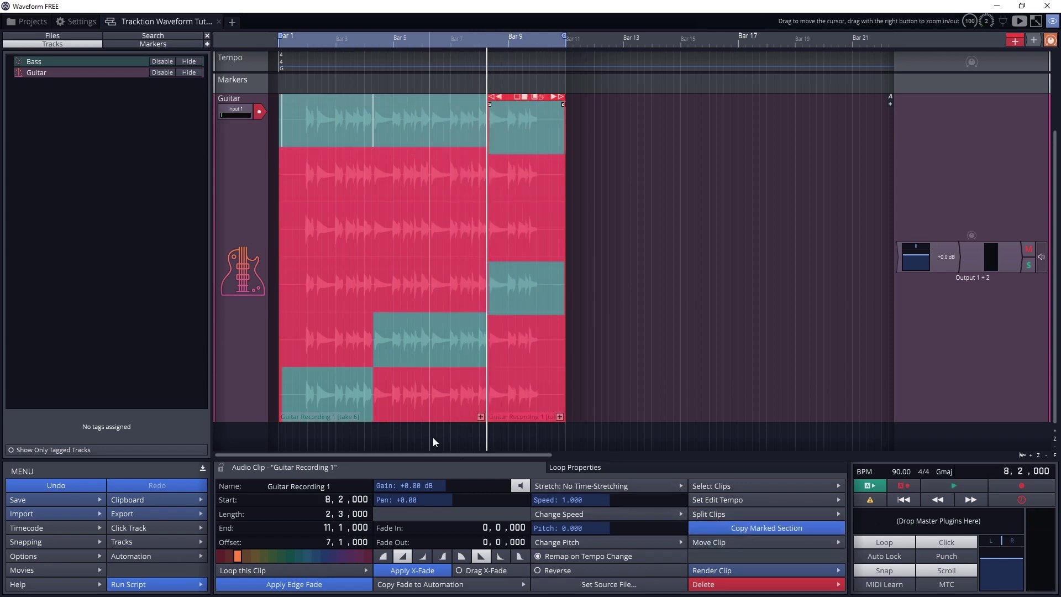
left_click(451, 109)
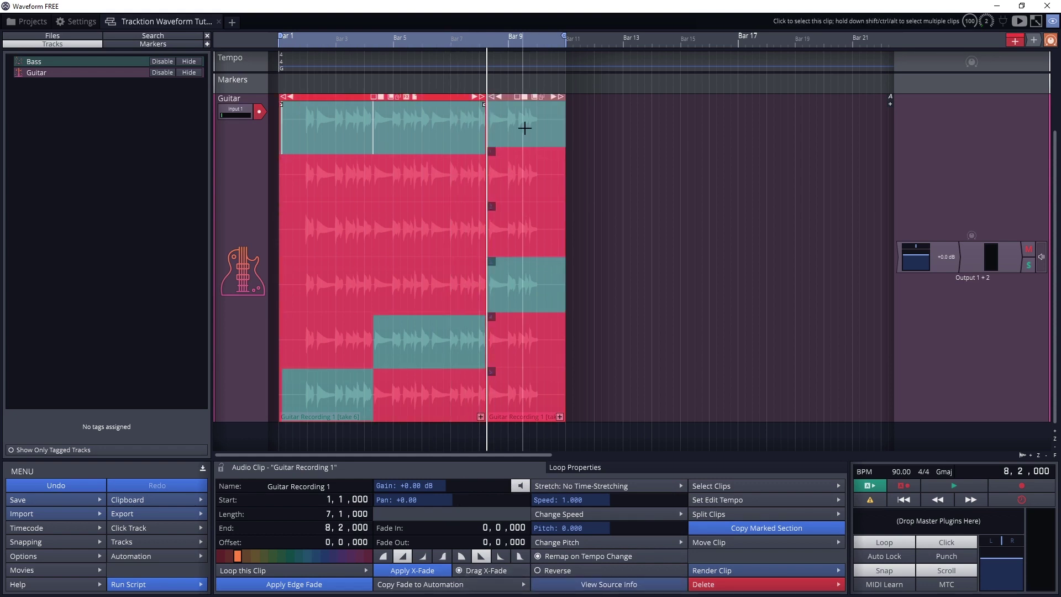
left_click(507, 106)
Enable Drag X-Fade, overlap the two halves into a crossfade, and audition it.
left_click(481, 570)
mouse_move(492, 100)
left_mouse_down()
mouse_move(450, 108)
mouse_move(487, 100)
left_mouse_up()
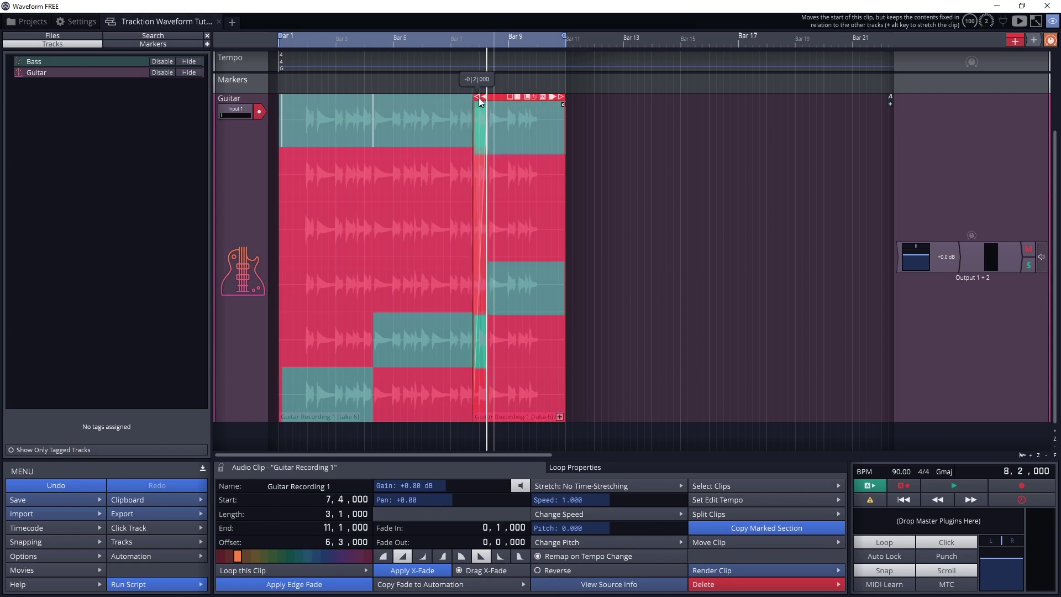
left_click(487, 106)
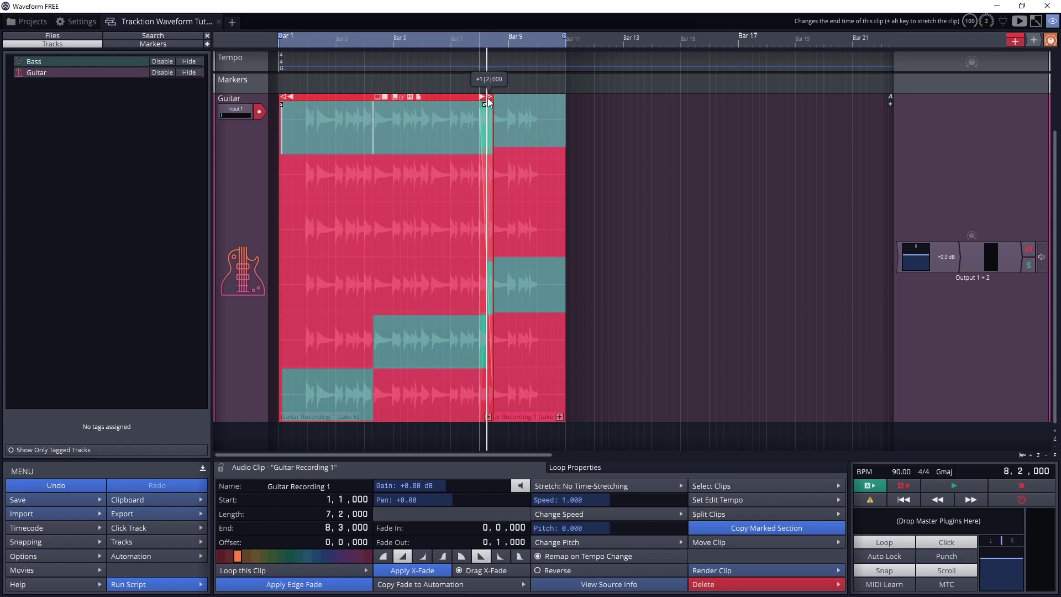
left_click(469, 72)
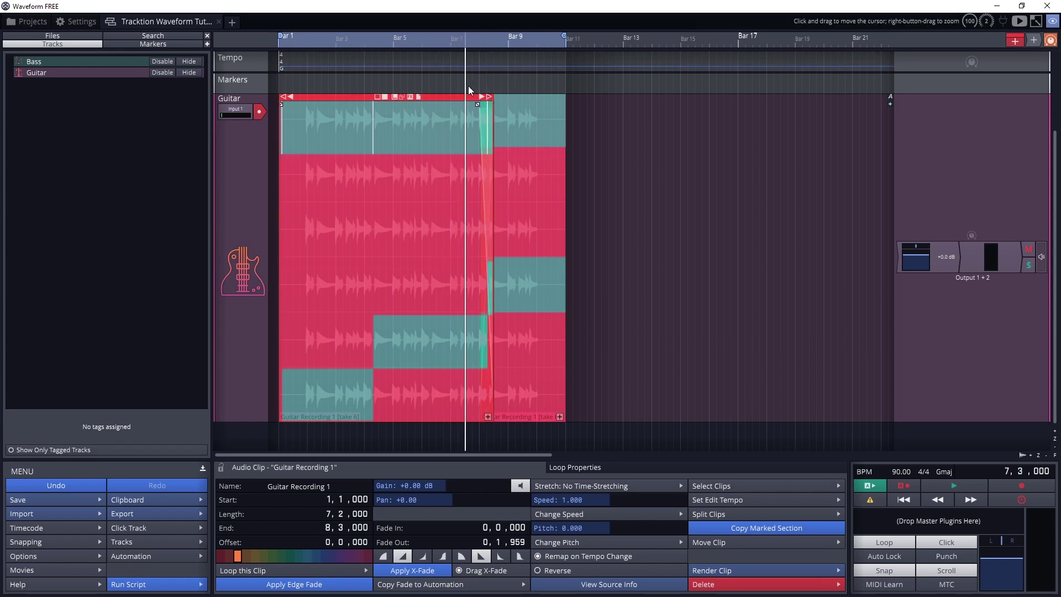
key("space")
left_click(559, 417)
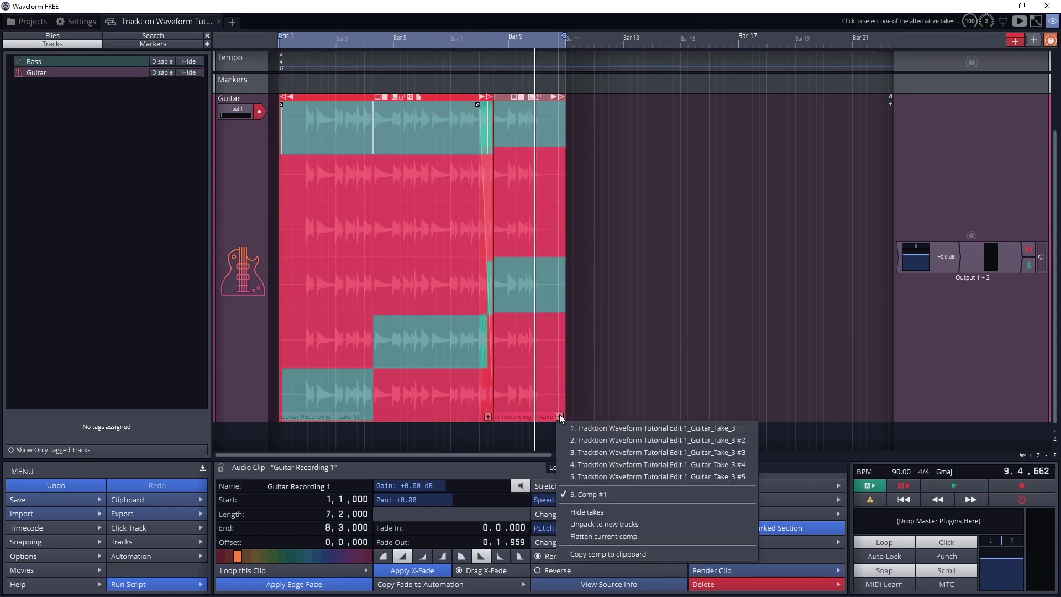
Hide the take lanes on both clips, then play from bar 6 to hear the crossfade.
left_click(597, 511)
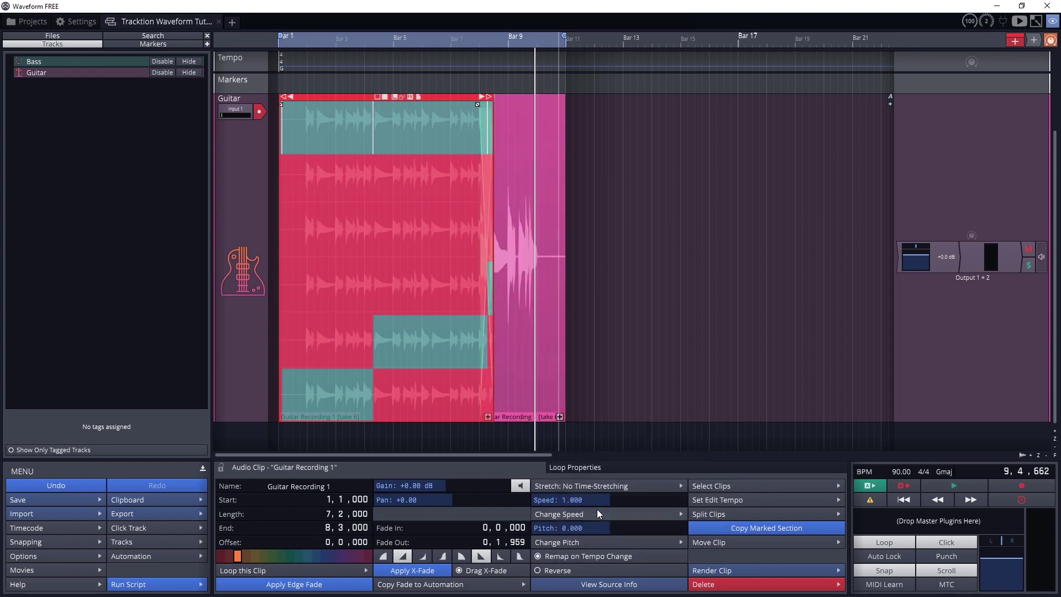
left_click(488, 416)
left_click(511, 511)
left_click(424, 76)
key("space")
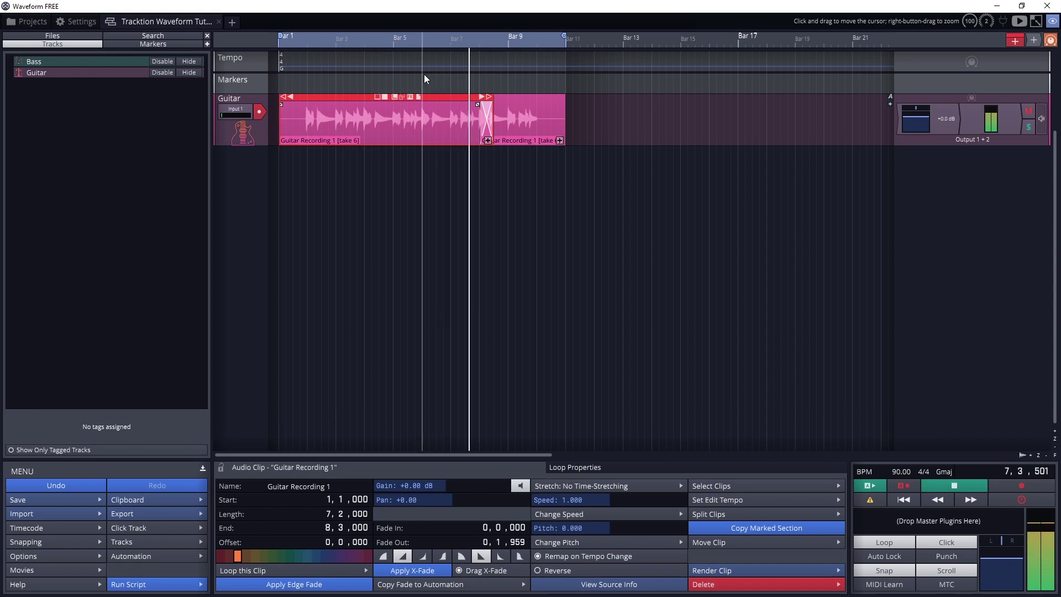